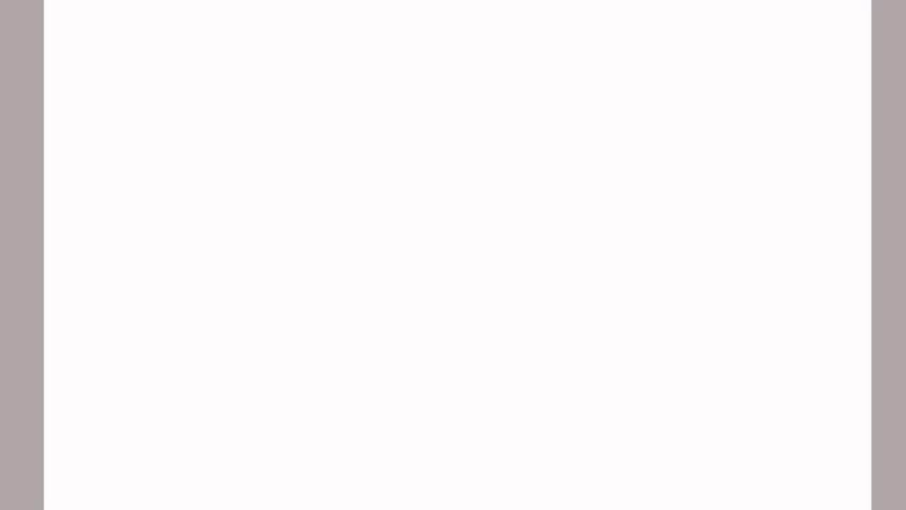
Fill the canvas with a pink-to-white vertical gradient, topped by a thin purple band
{"action": "left_click_drag", "start_coordinate": [432, 2], "coordinate": [433, 495]}
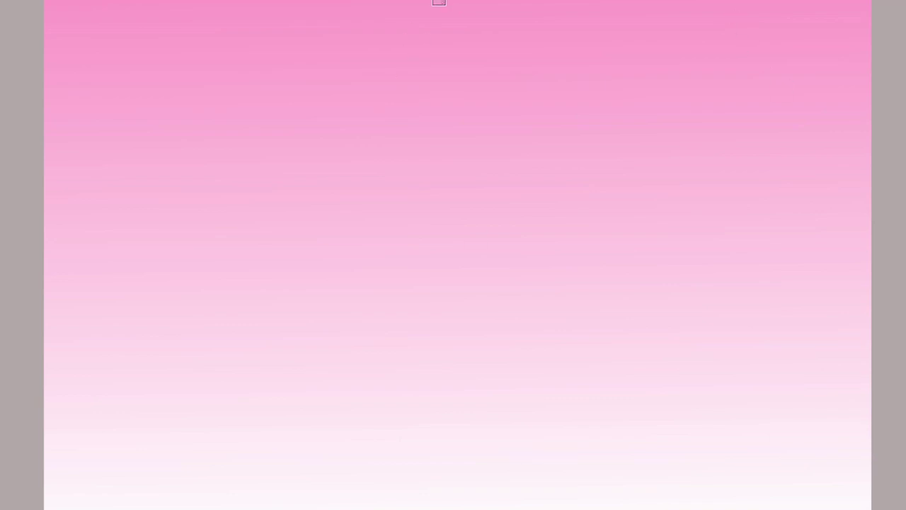
{"action": "left_click_drag", "start_coordinate": [446, 0], "coordinate": [448, 72]}
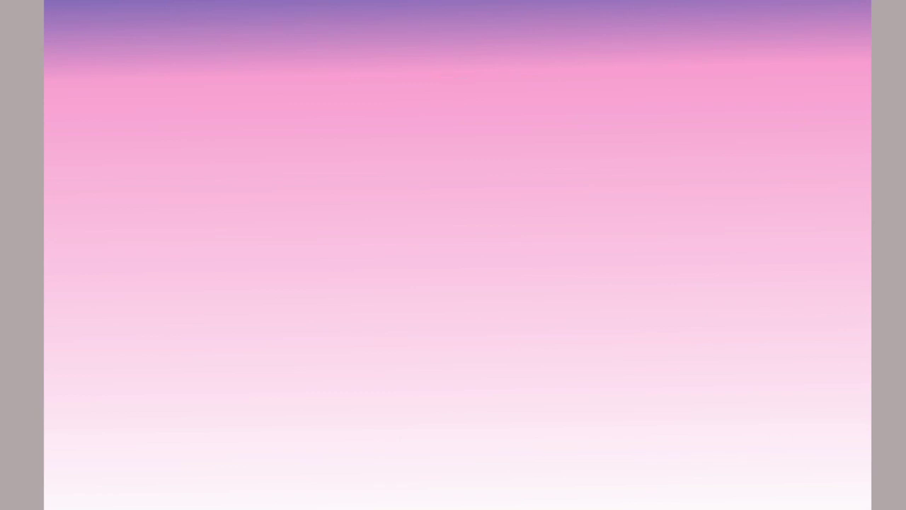
{"action": "key", "text": "ctrl+z"}
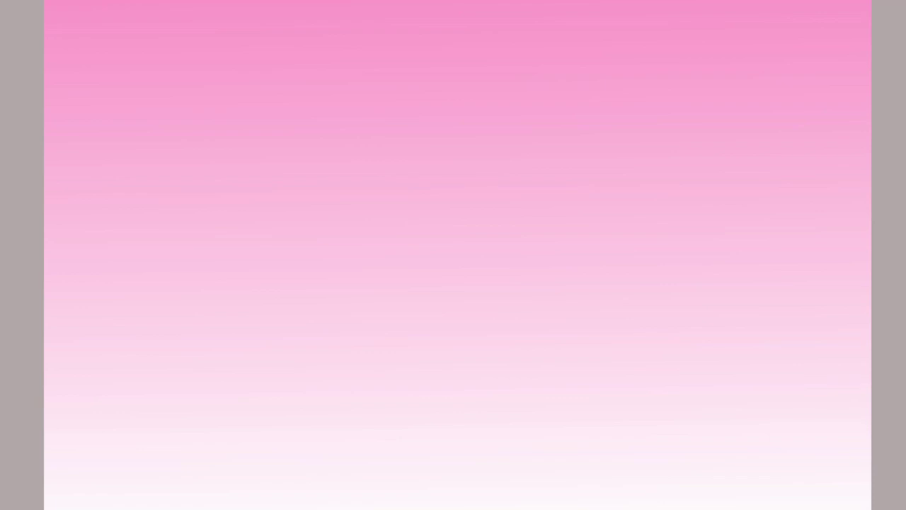
{"action": "left_click_drag", "start_coordinate": [450, 1], "coordinate": [471, 190]}
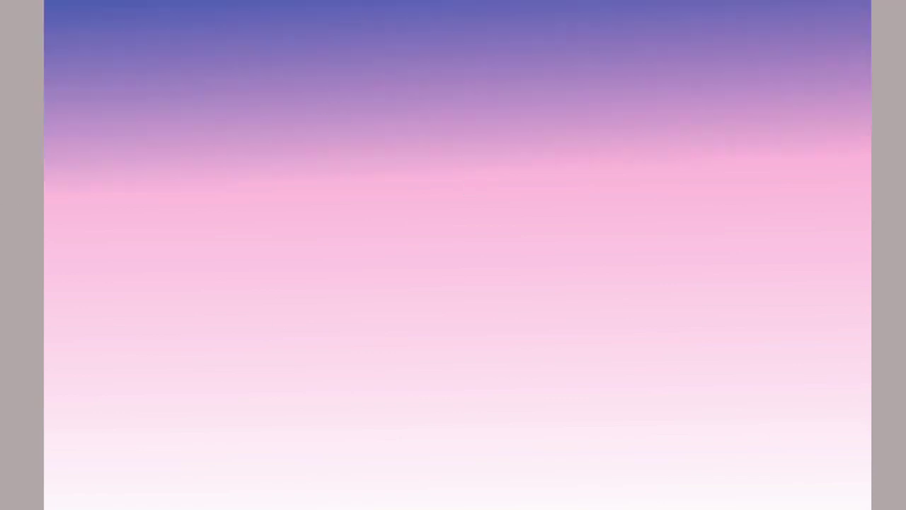
{"action": "key", "text": "ctrl+z"}
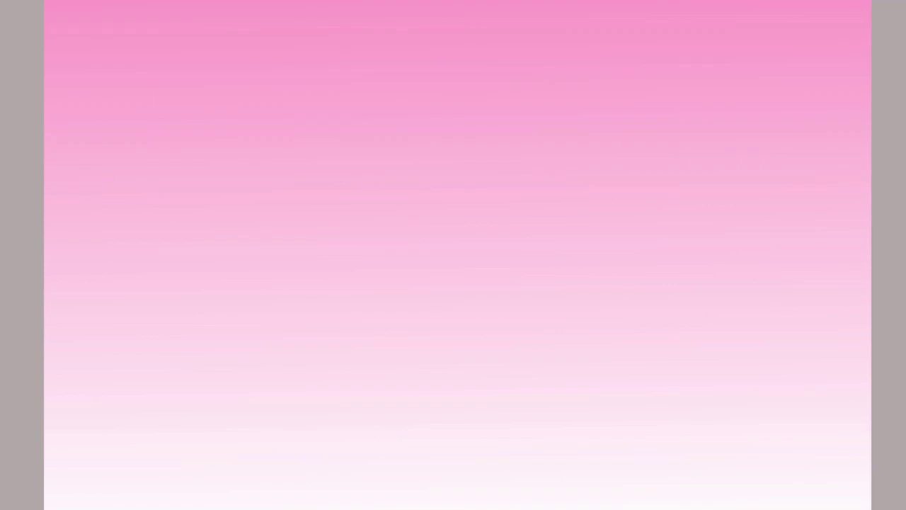
{"action": "key", "text": "ctrl+z"}
{"action": "key", "text": "ctrl+shift+z"}
{"action": "left_click_drag", "start_coordinate": [431, 0], "coordinate": [438, 64]}
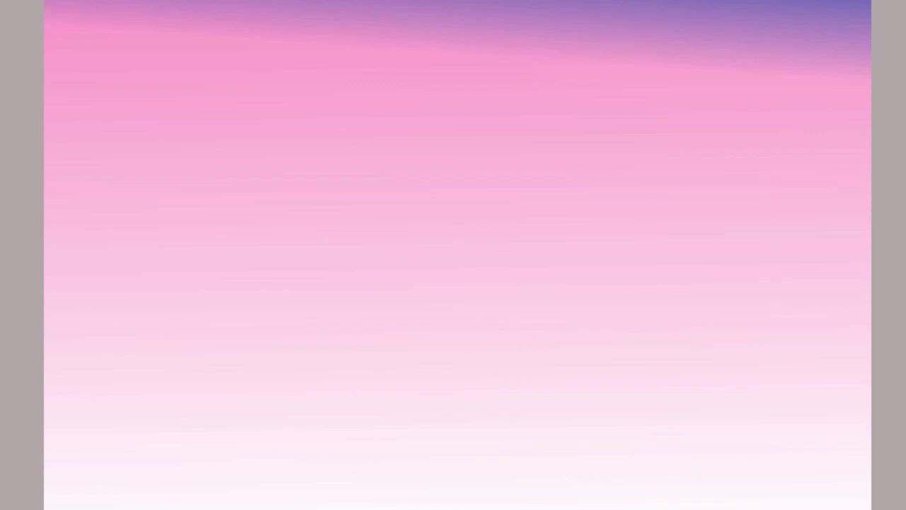
Paint a deep blue-purple band across the top of the sky on both sides
{"action": "scroll", "coordinate": [465, 345], "scroll_direction": "down", "scroll_amount": 2}
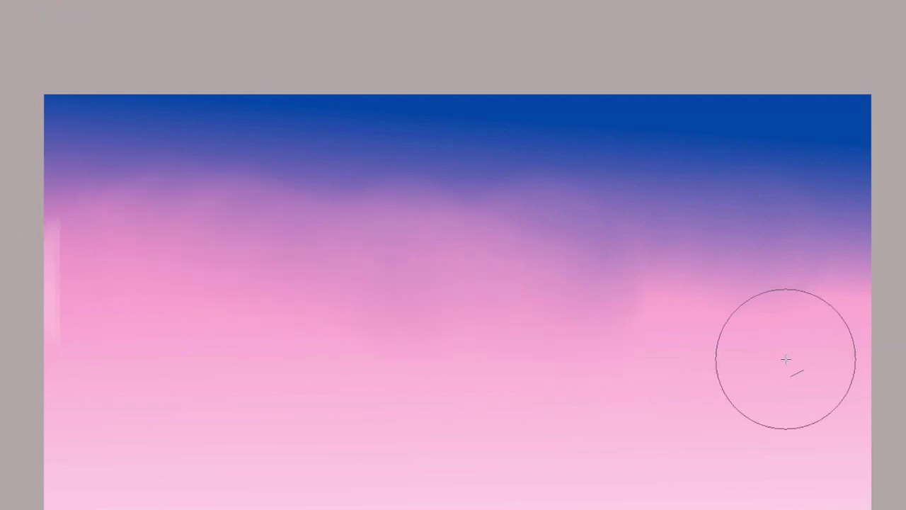
{"action": "left_click_drag", "start_coordinate": [708, 185], "coordinate": [878, 297]}
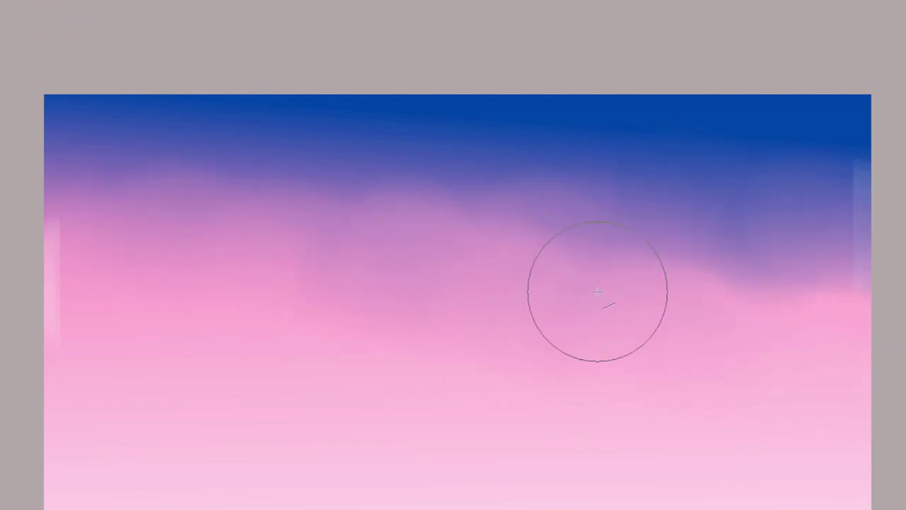
{"action": "left_click_drag", "start_coordinate": [77, 192], "coordinate": [136, 191]}
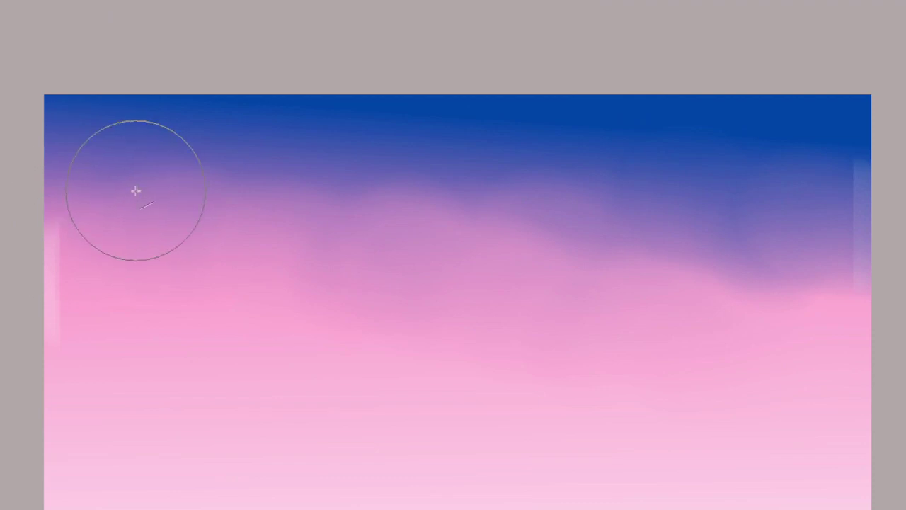
{"action": "left_click_drag", "start_coordinate": [757, 277], "coordinate": [795, 245]}
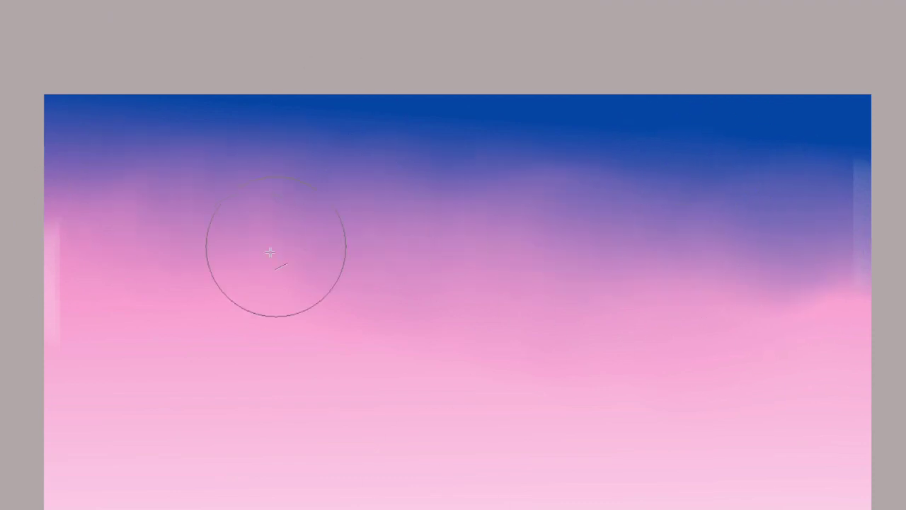
{"action": "mouse_move", "coordinate": [269, 253]}
{"action": "left_mouse_down"}
{"action": "mouse_move", "coordinate": [137, 304]}
{"action": "mouse_move", "coordinate": [44, 374]}
{"action": "mouse_move", "coordinate": [138, 307]}
{"action": "left_mouse_up"}
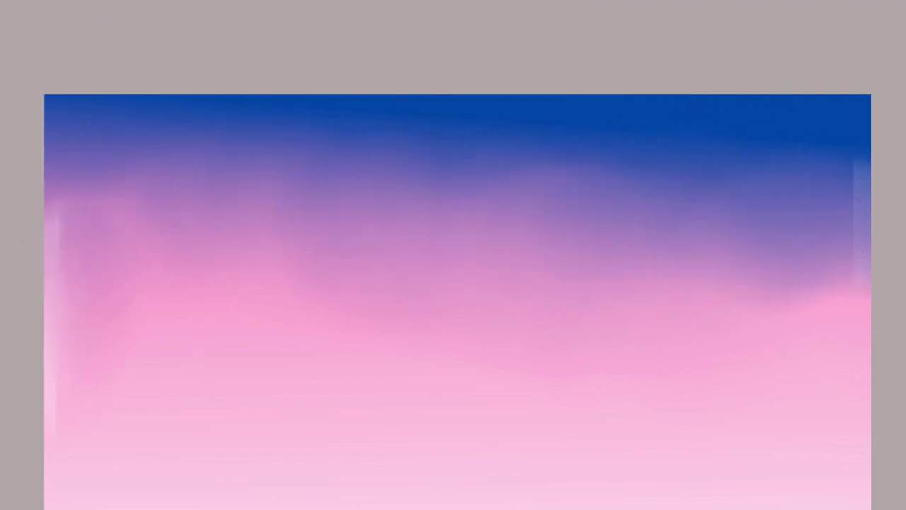
Blend the blue band softly down through purple into the pink with airbrush strokes
{"action": "left_click_drag", "start_coordinate": [121, 248], "coordinate": [49, 375]}
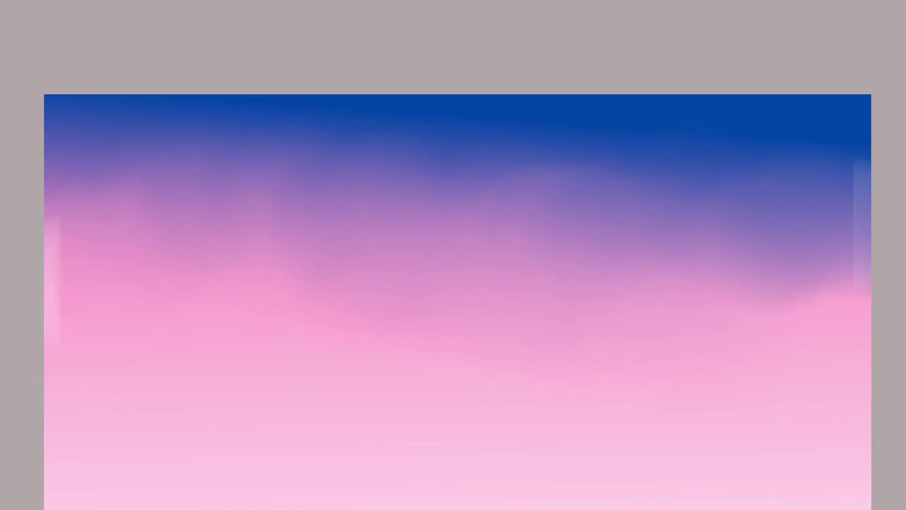
{"action": "left_click_drag", "start_coordinate": [754, 205], "coordinate": [693, 262]}
{"action": "left_click_drag", "start_coordinate": [804, 205], "coordinate": [691, 283]}
{"action": "left_click_drag", "start_coordinate": [793, 276], "coordinate": [270, 269]}
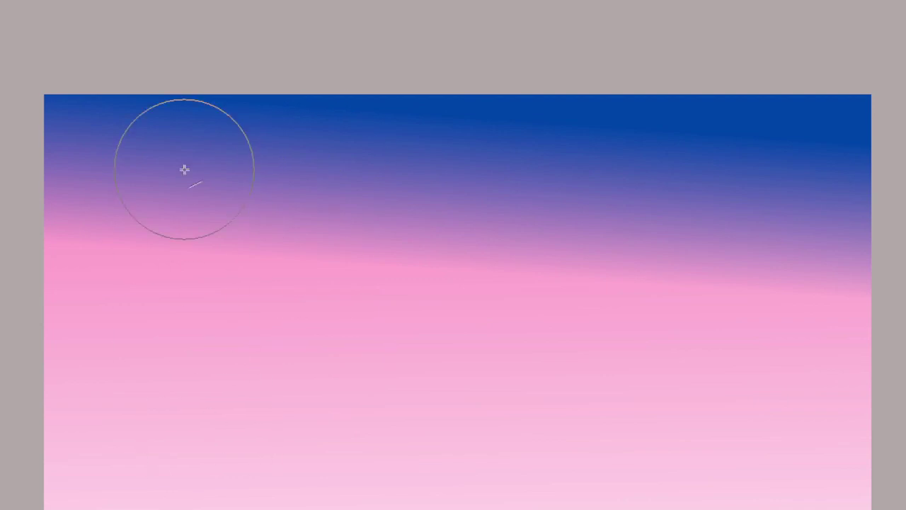
{"action": "left_click_drag", "start_coordinate": [816, 308], "coordinate": [819, 307]}
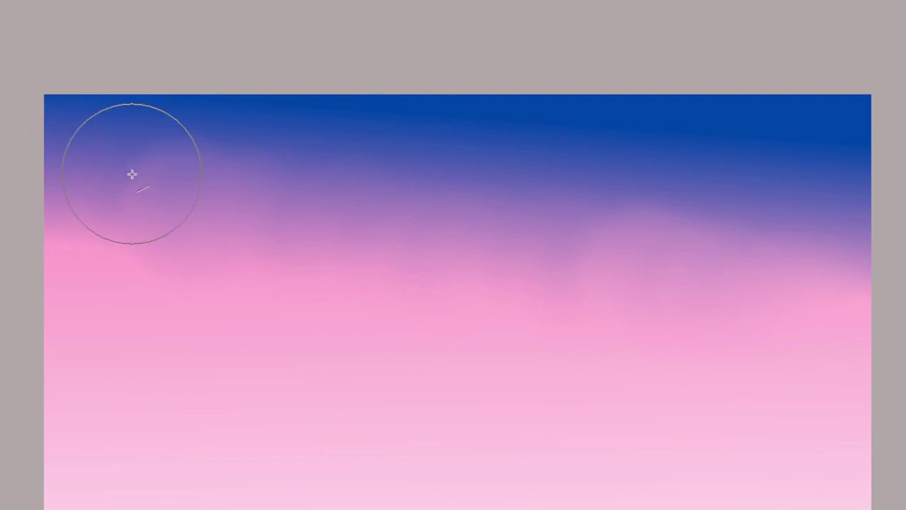
{"action": "left_click_drag", "start_coordinate": [769, 219], "coordinate": [833, 287]}
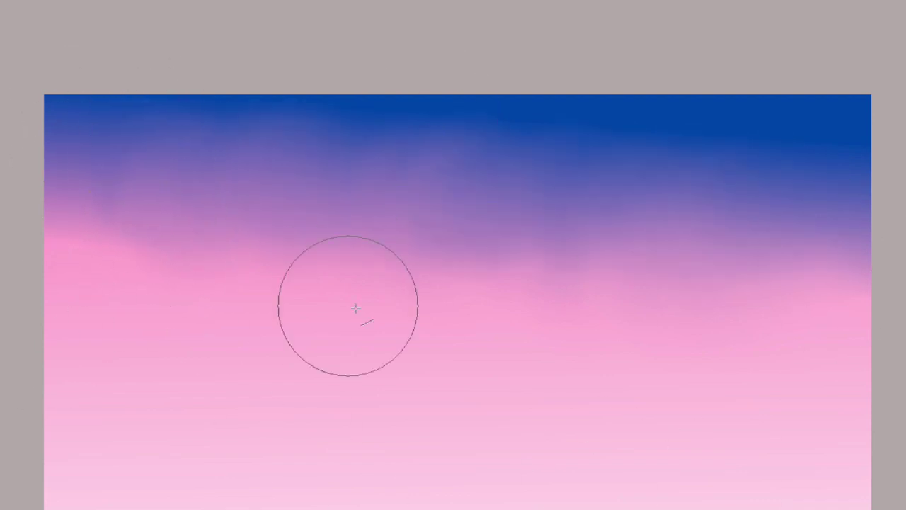
{"action": "left_click_drag", "start_coordinate": [881, 316], "coordinate": [347, 283]}
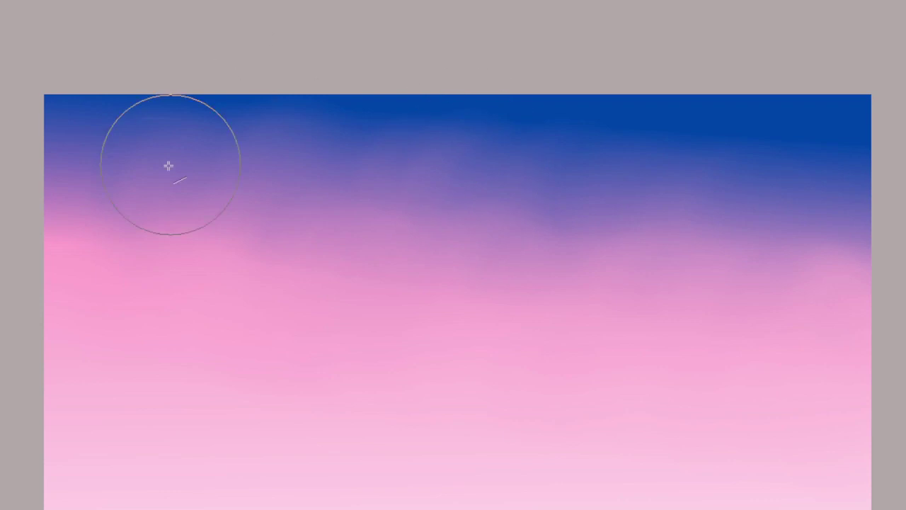
{"action": "left_click_drag", "start_coordinate": [168, 162], "coordinate": [42, 71]}
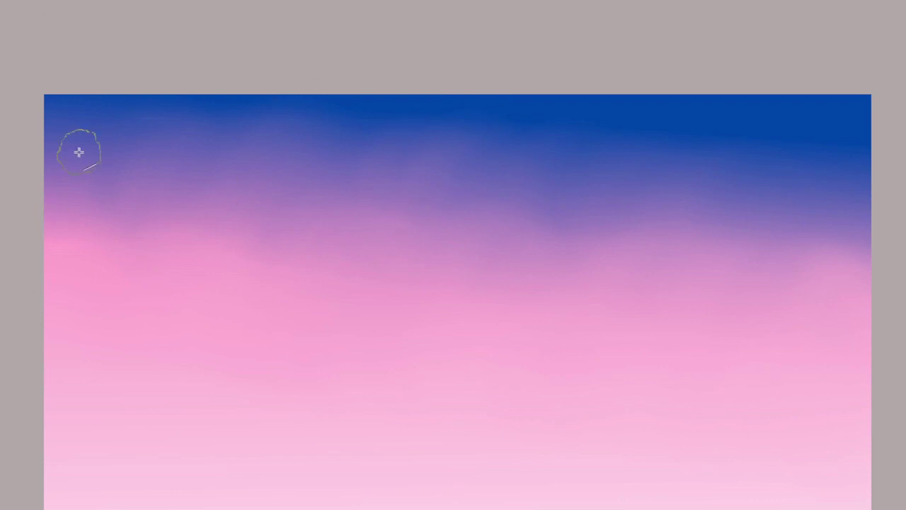
Paint a thick purple cloud band across the middle of the sky
{"action": "mouse_move", "coordinate": [87, 215]}
{"action": "left_mouse_down"}
{"action": "mouse_move", "coordinate": [811, 228]}
{"action": "mouse_move", "coordinate": [789, 253]}
{"action": "left_mouse_up"}
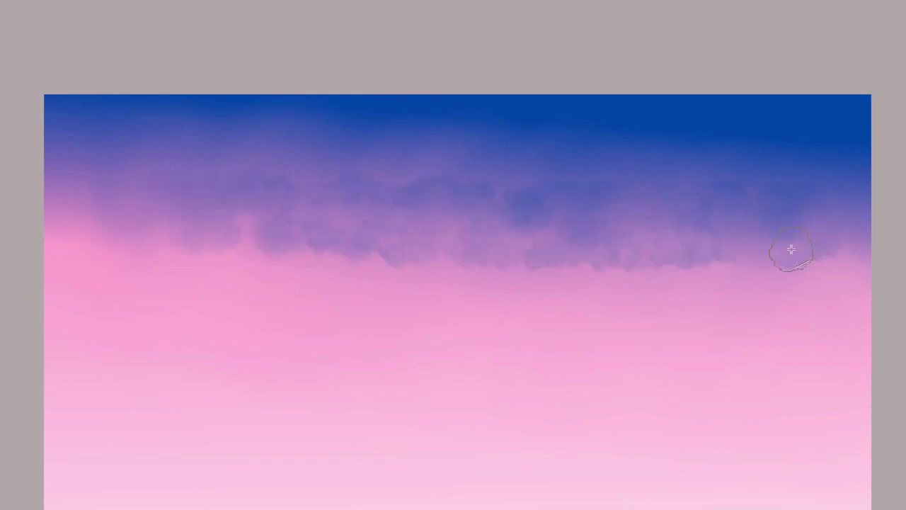
{"action": "left_click_drag", "start_coordinate": [90, 249], "coordinate": [765, 301]}
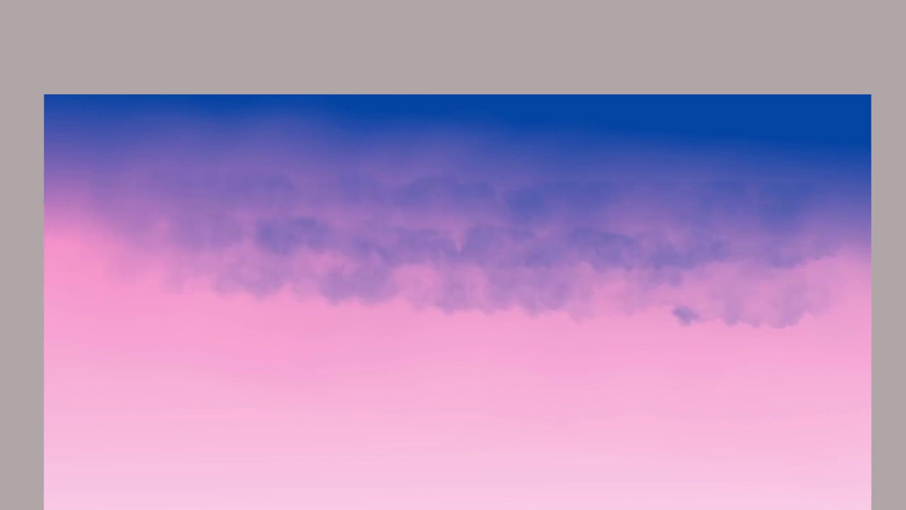
{"action": "mouse_move", "coordinate": [113, 188]}
{"action": "left_mouse_down"}
{"action": "mouse_move", "coordinate": [831, 209]}
{"action": "mouse_move", "coordinate": [356, 182]}
{"action": "left_mouse_up"}
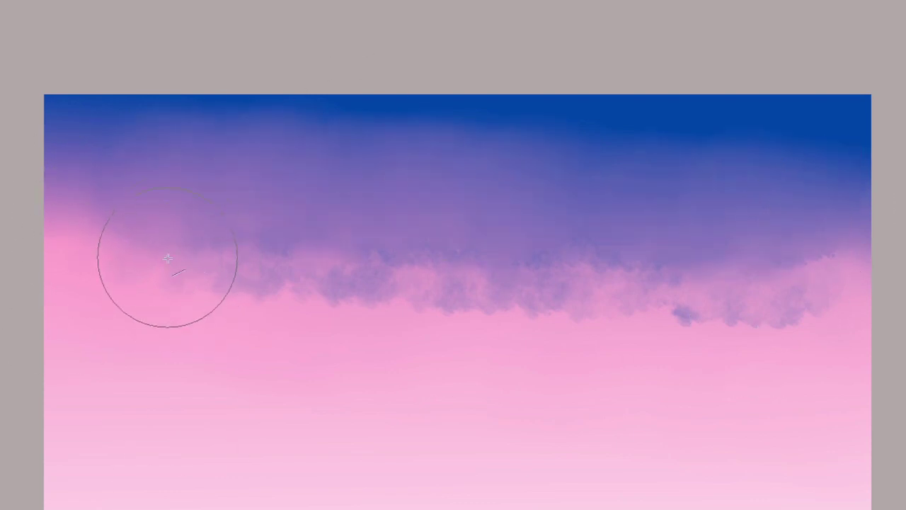
Blend the purple clouds down into the pink as soft wavy vertical streaks
{"action": "mouse_move", "coordinate": [167, 258]}
{"action": "left_mouse_down"}
{"action": "mouse_move", "coordinate": [580, 323]}
{"action": "mouse_move", "coordinate": [849, 289]}
{"action": "mouse_move", "coordinate": [437, 334]}
{"action": "left_mouse_up"}
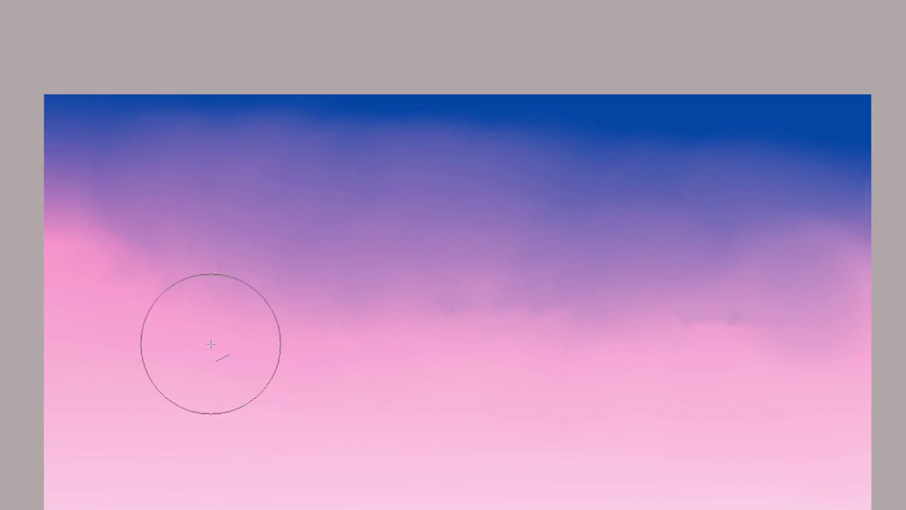
{"action": "mouse_move", "coordinate": [211, 344]}
{"action": "left_mouse_down"}
{"action": "mouse_move", "coordinate": [162, 333]}
{"action": "mouse_move", "coordinate": [148, 242]}
{"action": "mouse_move", "coordinate": [222, 375]}
{"action": "mouse_move", "coordinate": [257, 259]}
{"action": "mouse_move", "coordinate": [512, 358]}
{"action": "mouse_move", "coordinate": [730, 400]}
{"action": "mouse_move", "coordinate": [785, 217]}
{"action": "mouse_move", "coordinate": [850, 431]}
{"action": "left_mouse_up"}
{"action": "mouse_move", "coordinate": [690, 199]}
{"action": "left_mouse_down"}
{"action": "mouse_move", "coordinate": [545, 495]}
{"action": "mouse_move", "coordinate": [490, 263]}
{"action": "mouse_move", "coordinate": [289, 282]}
{"action": "mouse_move", "coordinate": [378, 496]}
{"action": "left_mouse_up"}
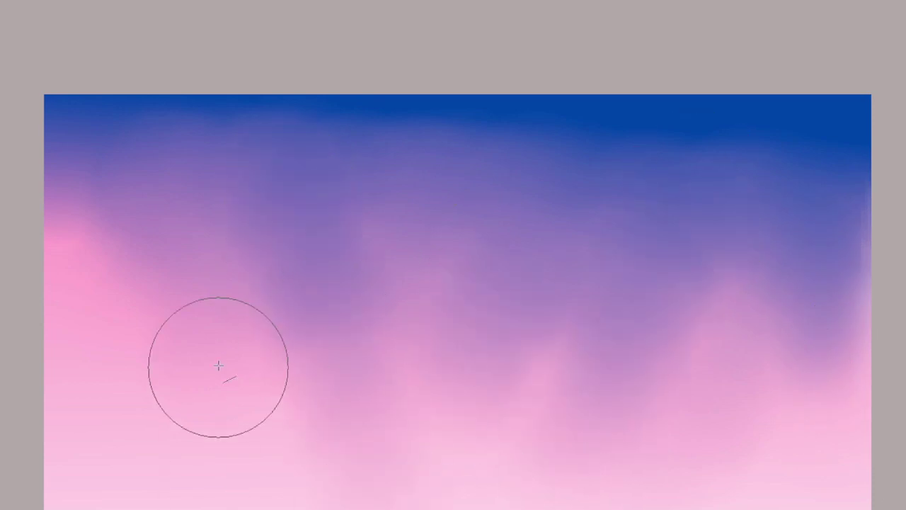
{"action": "left_click_drag", "start_coordinate": [52, 198], "coordinate": [198, 234]}
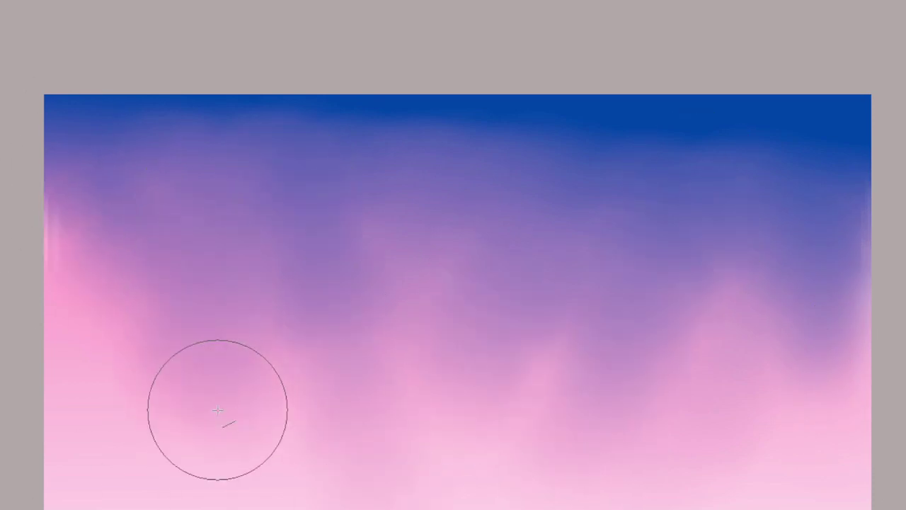
{"action": "mouse_move", "coordinate": [468, 266]}
{"action": "left_mouse_down"}
{"action": "mouse_move", "coordinate": [403, 342]}
{"action": "mouse_move", "coordinate": [425, 503]}
{"action": "left_mouse_up"}
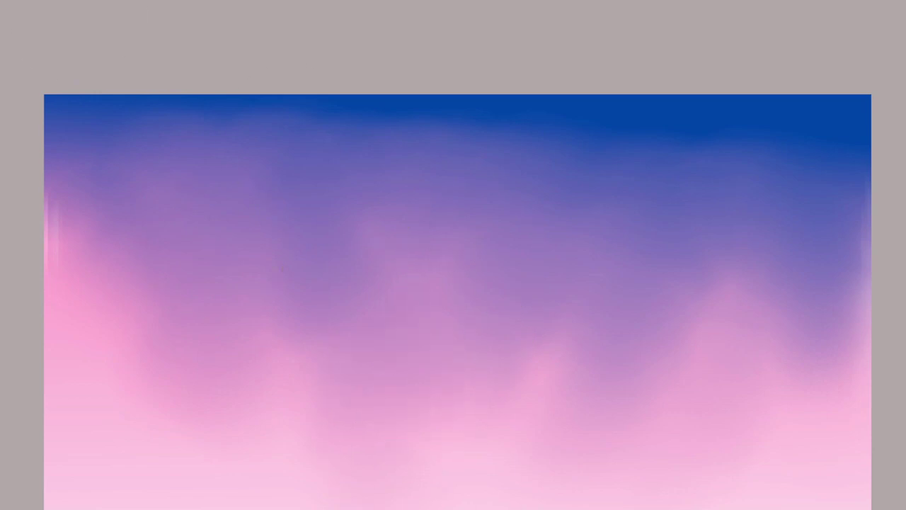
{"action": "scroll", "coordinate": [457, 302], "scroll_direction": "down", "scroll_amount": 4}
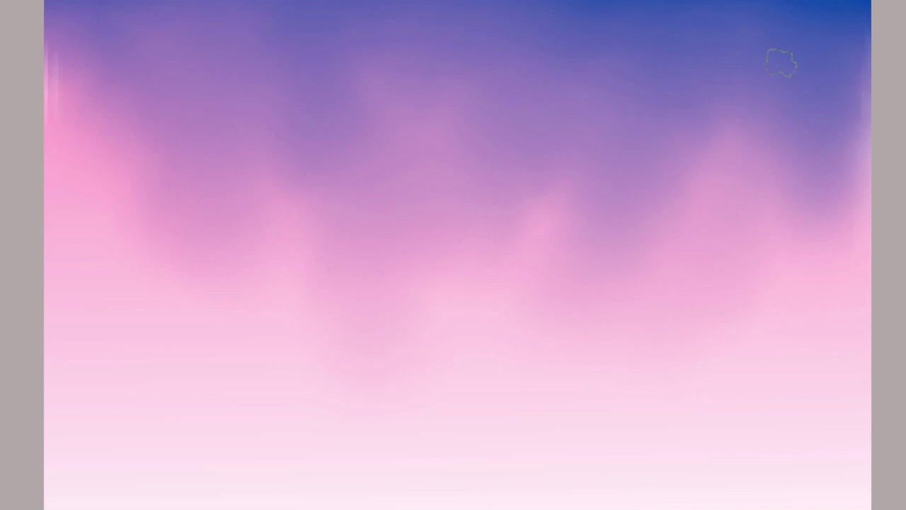
Paint a soft light-pink cloud column hanging from the top at the upper right
{"action": "mouse_move", "coordinate": [784, 61]}
{"action": "left_mouse_down"}
{"action": "mouse_move", "coordinate": [732, 170]}
{"action": "mouse_move", "coordinate": [784, 105]}
{"action": "mouse_move", "coordinate": [782, 129]}
{"action": "left_mouse_up"}
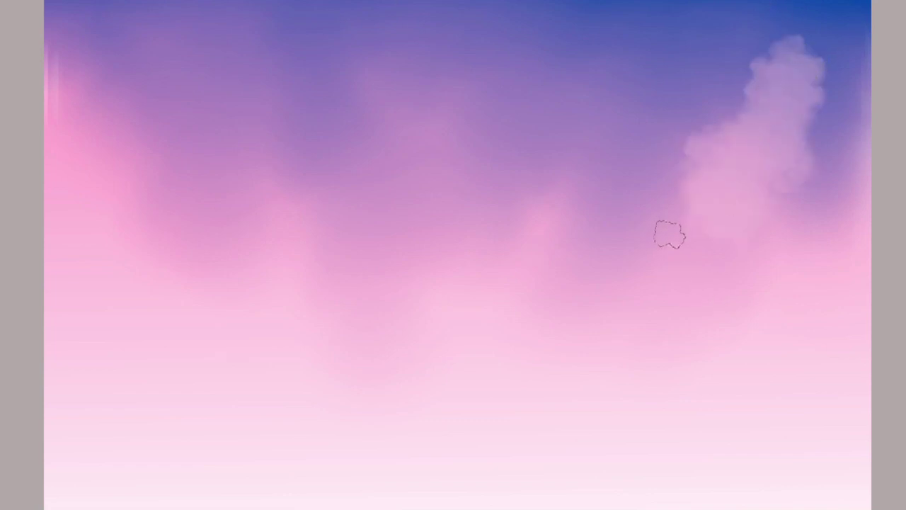
{"action": "mouse_move", "coordinate": [670, 235]}
{"action": "left_mouse_down"}
{"action": "mouse_move", "coordinate": [749, 85]}
{"action": "mouse_move", "coordinate": [736, 7]}
{"action": "mouse_move", "coordinate": [687, 11]}
{"action": "mouse_move", "coordinate": [673, 200]}
{"action": "mouse_move", "coordinate": [663, 223]}
{"action": "mouse_move", "coordinate": [686, 257]}
{"action": "mouse_move", "coordinate": [821, 78]}
{"action": "mouse_move", "coordinate": [815, 68]}
{"action": "left_mouse_up"}
{"action": "left_click_drag", "start_coordinate": [798, 1], "coordinate": [760, 38]}
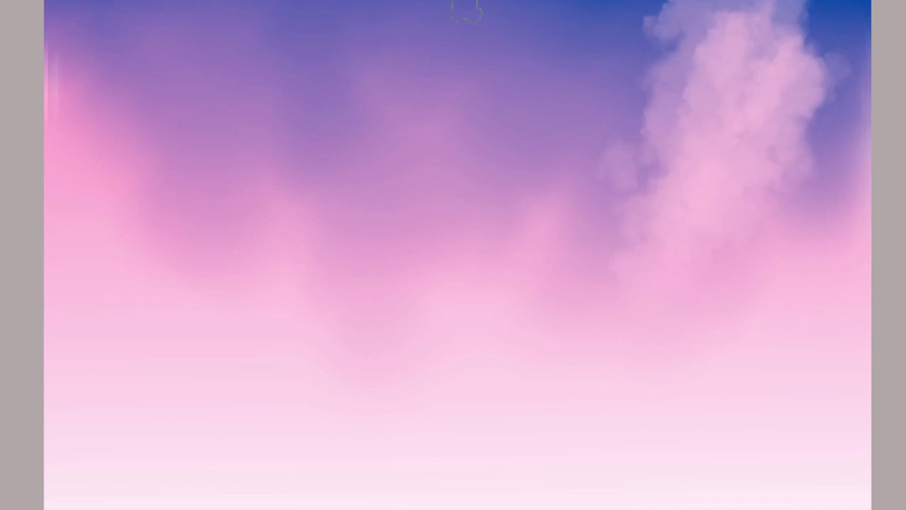
Add light-pink cloud columns at the top centre and on the left
{"action": "left_click_drag", "start_coordinate": [467, 11], "coordinate": [474, 214]}
{"action": "mouse_move", "coordinate": [475, 261]}
{"action": "left_mouse_down"}
{"action": "mouse_move", "coordinate": [516, 48]}
{"action": "mouse_move", "coordinate": [541, 10]}
{"action": "left_mouse_up"}
{"action": "mouse_move", "coordinate": [425, 3]}
{"action": "left_mouse_down"}
{"action": "mouse_move", "coordinate": [455, 243]}
{"action": "mouse_move", "coordinate": [434, 31]}
{"action": "mouse_move", "coordinate": [424, 28]}
{"action": "mouse_move", "coordinate": [403, 56]}
{"action": "mouse_move", "coordinate": [414, 233]}
{"action": "left_mouse_up"}
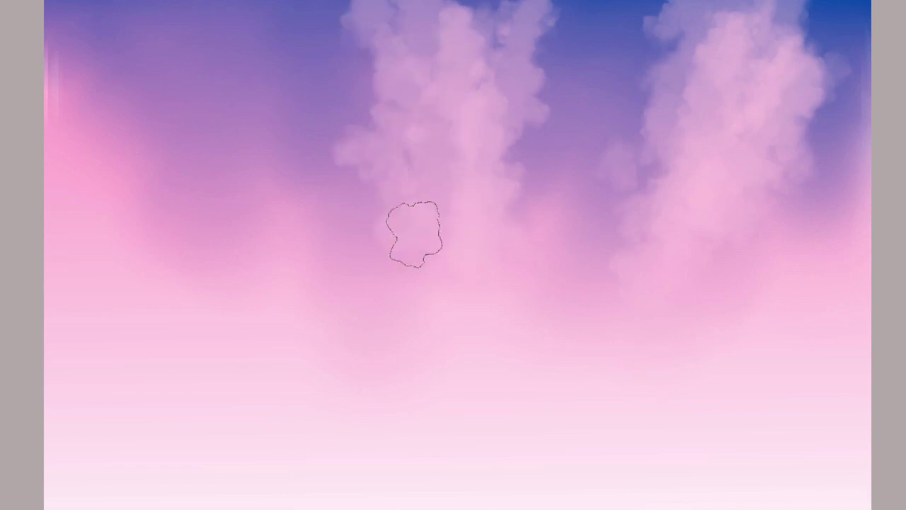
{"action": "mouse_move", "coordinate": [524, 142]}
{"action": "left_mouse_down"}
{"action": "mouse_move", "coordinate": [587, 40]}
{"action": "mouse_move", "coordinate": [505, 58]}
{"action": "mouse_move", "coordinate": [507, 135]}
{"action": "mouse_move", "coordinate": [477, 193]}
{"action": "left_mouse_up"}
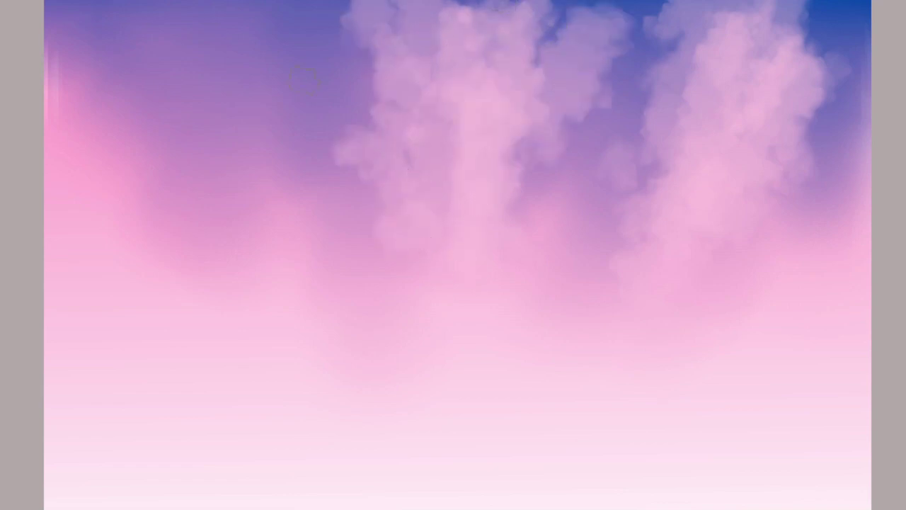
{"action": "mouse_move", "coordinate": [167, 19]}
{"action": "left_mouse_down"}
{"action": "mouse_move", "coordinate": [206, 42]}
{"action": "mouse_move", "coordinate": [265, 182]}
{"action": "mouse_move", "coordinate": [316, 208]}
{"action": "mouse_move", "coordinate": [333, 103]}
{"action": "left_mouse_up"}
{"action": "left_click_drag", "start_coordinate": [144, 27], "coordinate": [177, 227]}
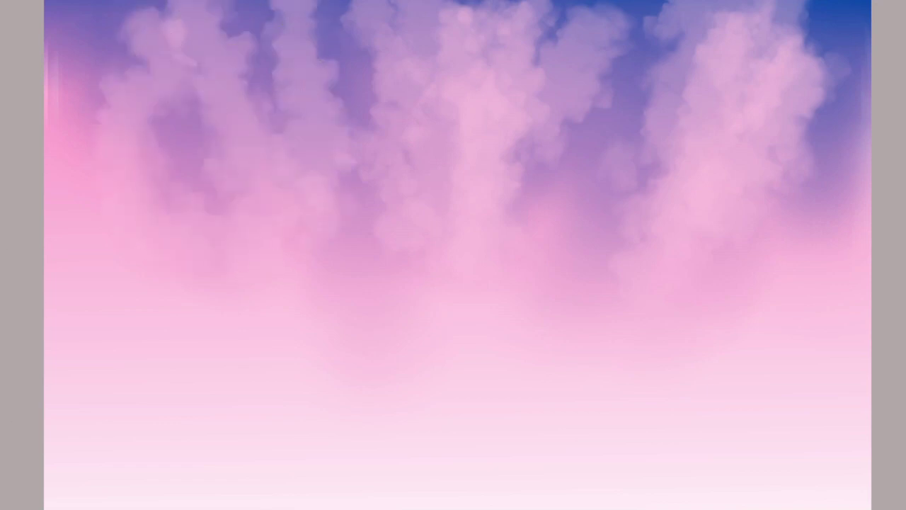
Undo the old left clouds and repaint a brighter pink plume at the upper left
{"action": "key", "text": "ctrl+z"}
{"action": "key", "text": "ctrl+z"}
{"action": "key", "text": "ctrl+z"}
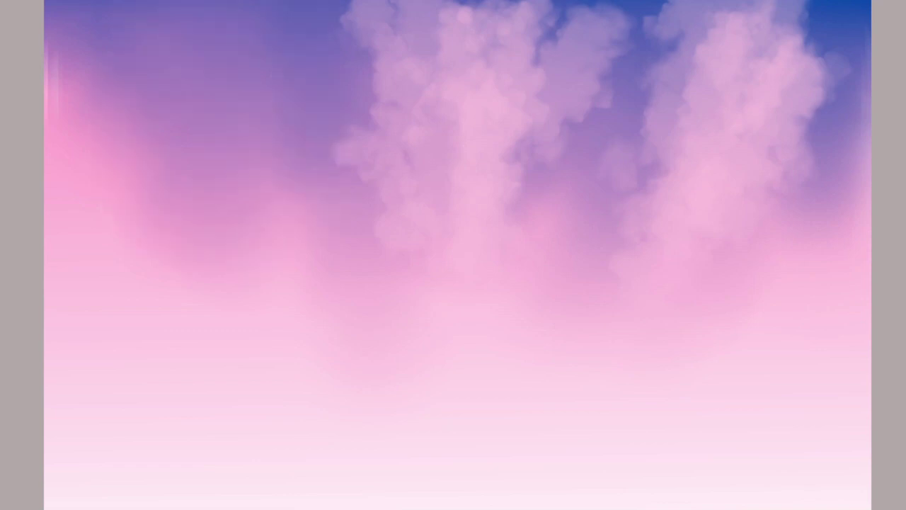
{"action": "mouse_move", "coordinate": [134, 48]}
{"action": "left_mouse_down"}
{"action": "mouse_move", "coordinate": [269, 168]}
{"action": "mouse_move", "coordinate": [281, 198]}
{"action": "left_mouse_up"}
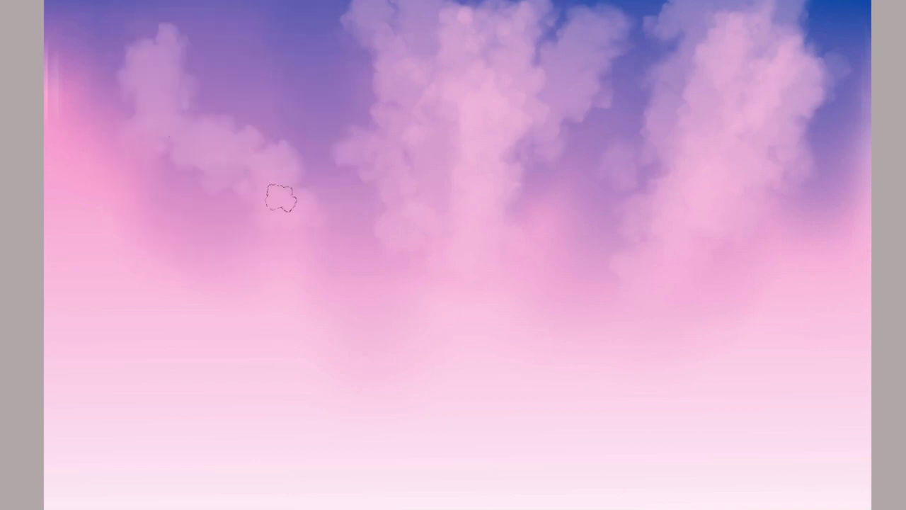
{"action": "mouse_move", "coordinate": [163, 9]}
{"action": "left_mouse_down"}
{"action": "mouse_move", "coordinate": [239, 137]}
{"action": "mouse_move", "coordinate": [280, 239]}
{"action": "mouse_move", "coordinate": [295, 238]}
{"action": "left_mouse_up"}
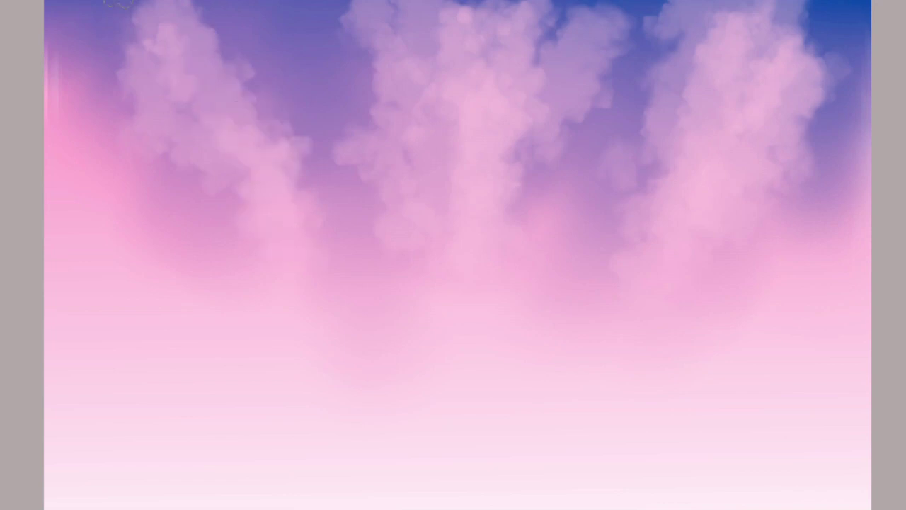
{"action": "mouse_move", "coordinate": [175, 32]}
{"action": "left_mouse_down"}
{"action": "mouse_move", "coordinate": [184, 135]}
{"action": "mouse_move", "coordinate": [274, 207]}
{"action": "left_mouse_up"}
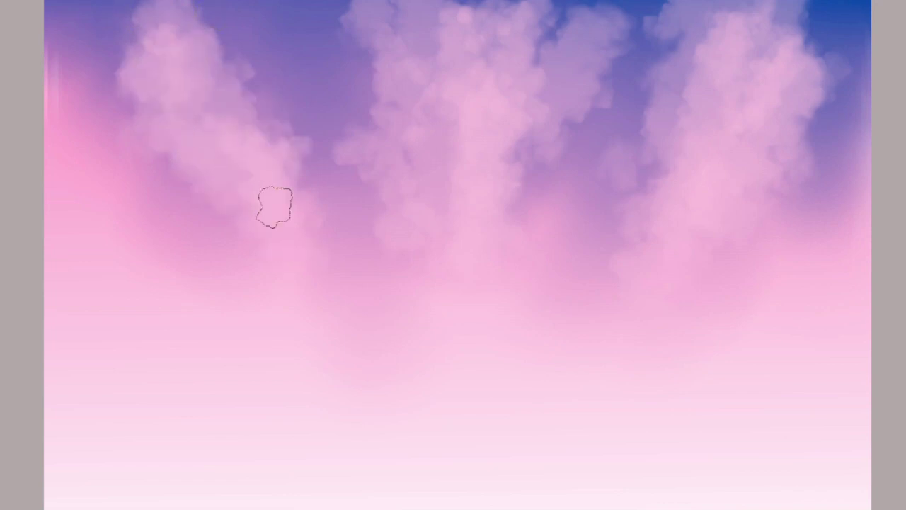
Brighten the middle and right cloud plumes and add a whitish streak down the middle cloud
{"action": "mouse_move", "coordinate": [436, 35]}
{"action": "left_mouse_down"}
{"action": "mouse_move", "coordinate": [415, 111]}
{"action": "mouse_move", "coordinate": [432, 243]}
{"action": "mouse_move", "coordinate": [563, 78]}
{"action": "left_mouse_up"}
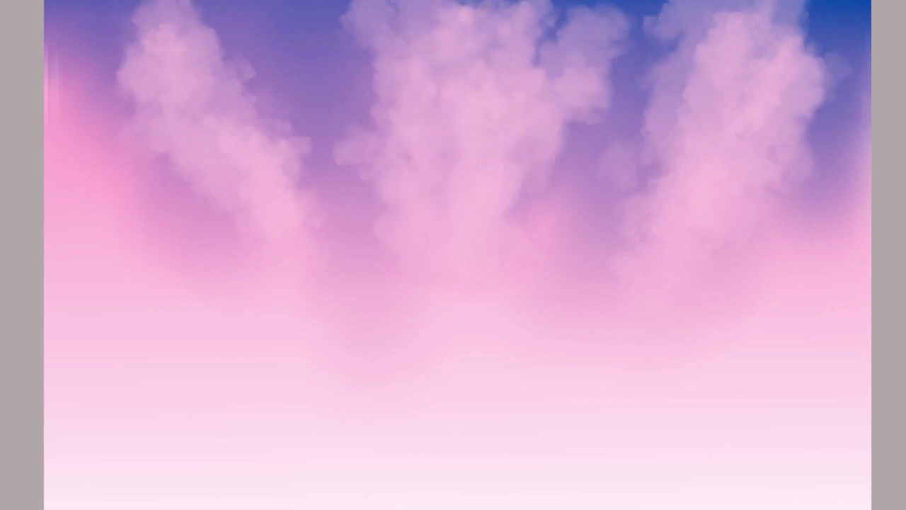
{"action": "mouse_move", "coordinate": [460, 21]}
{"action": "left_mouse_down"}
{"action": "mouse_move", "coordinate": [415, 80]}
{"action": "mouse_move", "coordinate": [425, 187]}
{"action": "left_mouse_up"}
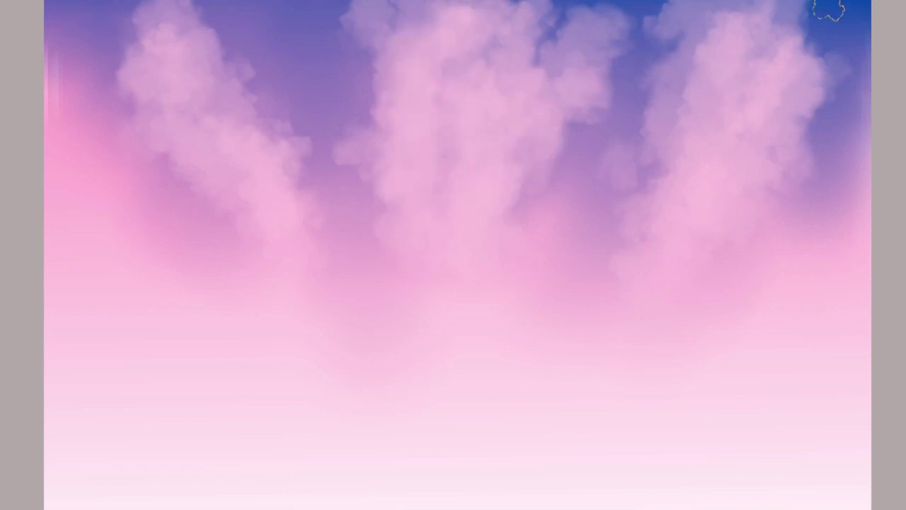
{"action": "mouse_move", "coordinate": [779, 6]}
{"action": "left_mouse_down"}
{"action": "mouse_move", "coordinate": [696, 117]}
{"action": "mouse_move", "coordinate": [673, 234]}
{"action": "left_mouse_up"}
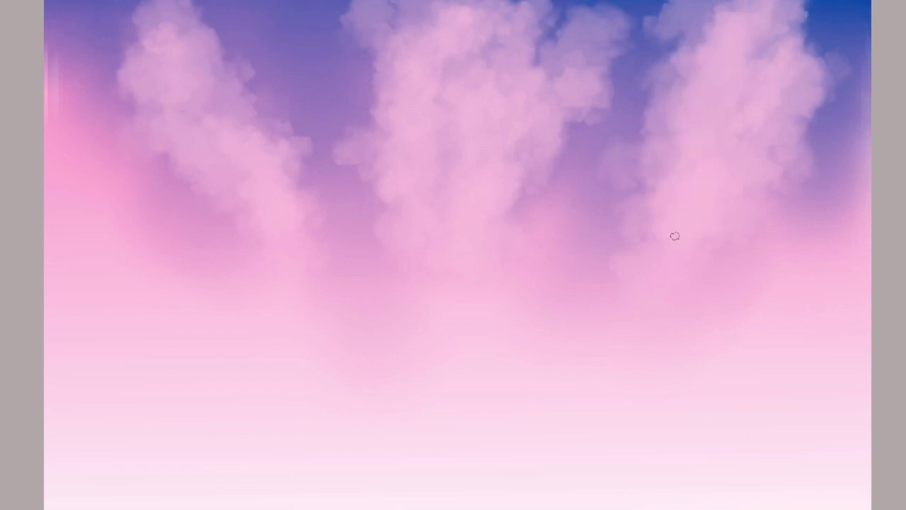
{"action": "mouse_move", "coordinate": [457, 8]}
{"action": "left_mouse_down"}
{"action": "mouse_move", "coordinate": [429, 187]}
{"action": "mouse_move", "coordinate": [455, 146]}
{"action": "mouse_move", "coordinate": [436, 12]}
{"action": "left_mouse_up"}
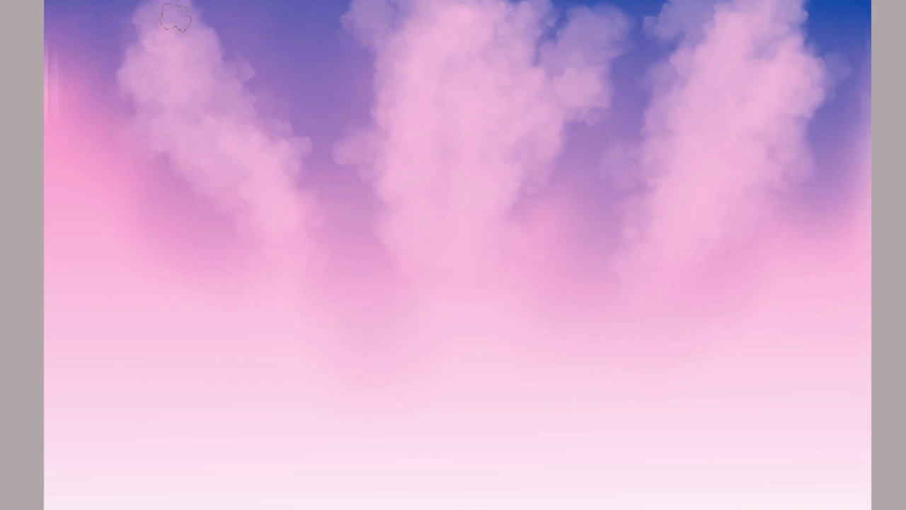
{"action": "mouse_move", "coordinate": [291, 188]}
{"action": "left_mouse_down"}
{"action": "mouse_move", "coordinate": [194, 36]}
{"action": "mouse_move", "coordinate": [211, 162]}
{"action": "mouse_move", "coordinate": [142, 60]}
{"action": "mouse_move", "coordinate": [135, 20]}
{"action": "left_mouse_up"}
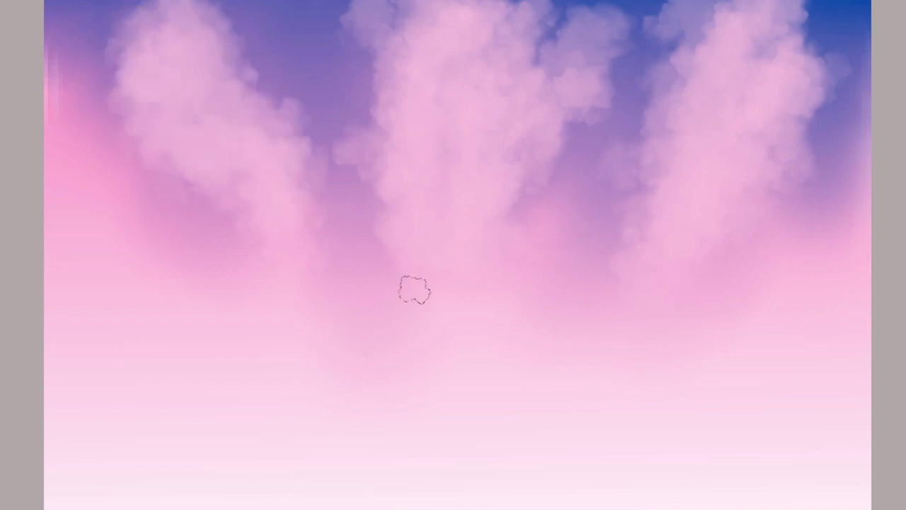
{"action": "left_click_drag", "start_coordinate": [701, 14], "coordinate": [665, 192]}
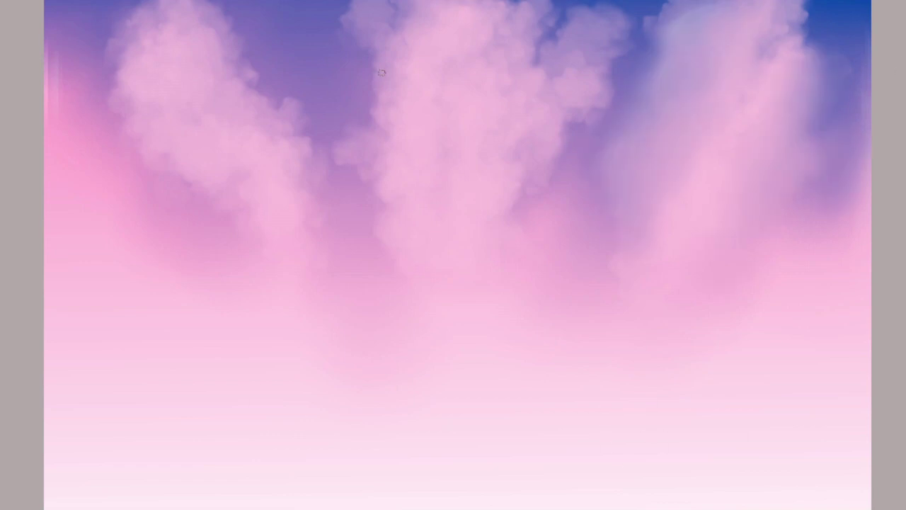
{"action": "mouse_move", "coordinate": [395, 52]}
{"action": "left_mouse_down"}
{"action": "mouse_move", "coordinate": [375, 114]}
{"action": "mouse_move", "coordinate": [374, 203]}
{"action": "mouse_move", "coordinate": [394, 250]}
{"action": "left_mouse_up"}
{"action": "left_click_drag", "start_coordinate": [375, 2], "coordinate": [394, 58]}
Add whitish highlight streaks to the middle and left clouds, dropping the horizontal one
{"action": "mouse_move", "coordinate": [589, 1]}
{"action": "left_mouse_down"}
{"action": "mouse_move", "coordinate": [552, 42]}
{"action": "mouse_move", "coordinate": [570, 85]}
{"action": "left_mouse_up"}
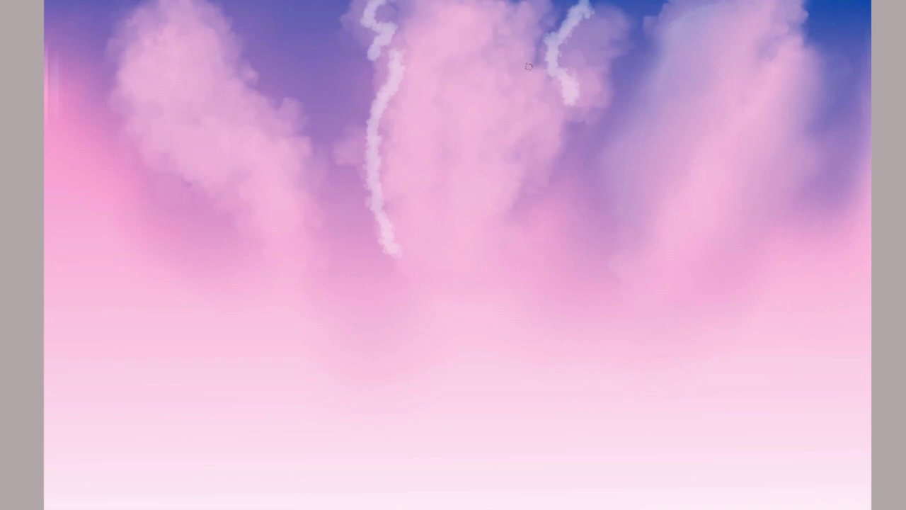
{"action": "left_click_drag", "start_coordinate": [548, 128], "coordinate": [396, 121]}
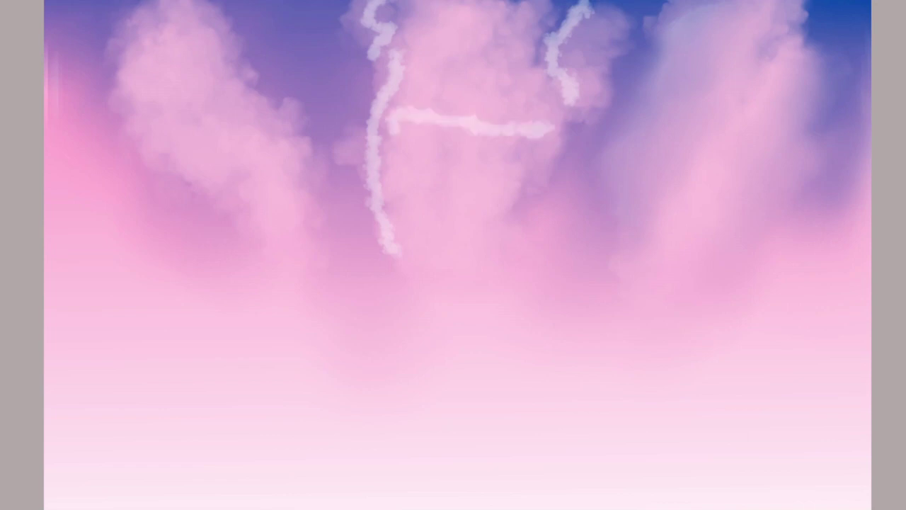
{"action": "key", "text": "ctrl+z"}
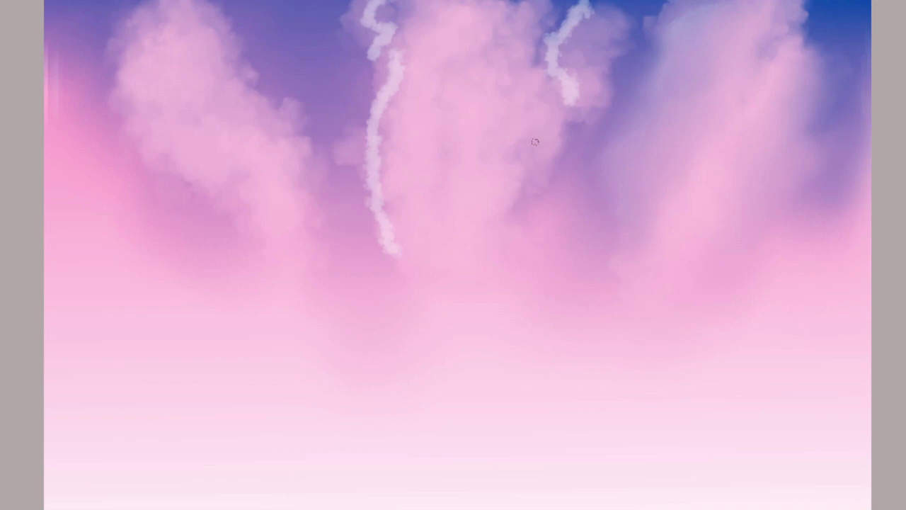
{"action": "mouse_move", "coordinate": [523, 140]}
{"action": "left_mouse_down"}
{"action": "mouse_move", "coordinate": [503, 178]}
{"action": "mouse_move", "coordinate": [495, 229]}
{"action": "left_mouse_up"}
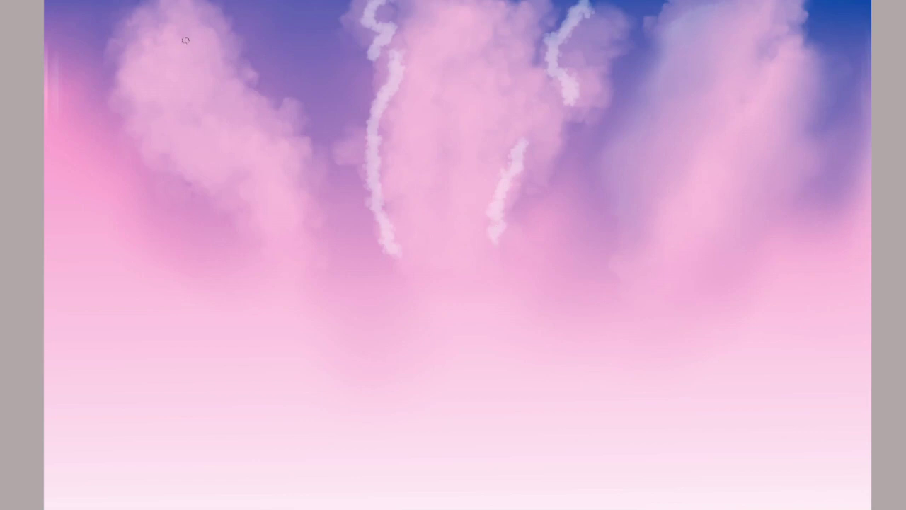
{"action": "mouse_move", "coordinate": [202, 13]}
{"action": "left_mouse_down"}
{"action": "mouse_move", "coordinate": [283, 159]}
{"action": "mouse_move", "coordinate": [284, 200]}
{"action": "left_mouse_up"}
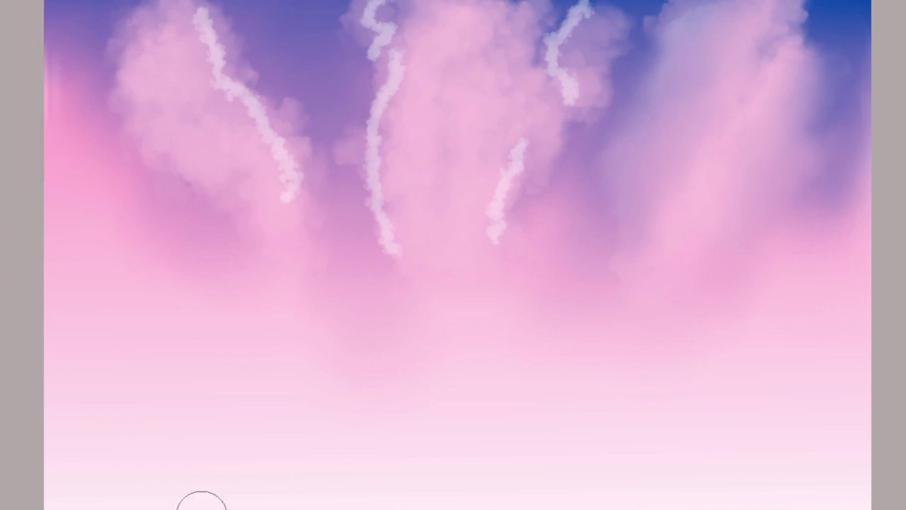
{"action": "left_click_drag", "start_coordinate": [583, 88], "coordinate": [572, 101]}
Smudge the white streaks into the clouds and soften the cloud edges
{"action": "mouse_move", "coordinate": [570, 146]}
{"action": "left_mouse_down"}
{"action": "mouse_move", "coordinate": [566, 40]}
{"action": "mouse_move", "coordinate": [577, 69]}
{"action": "left_mouse_up"}
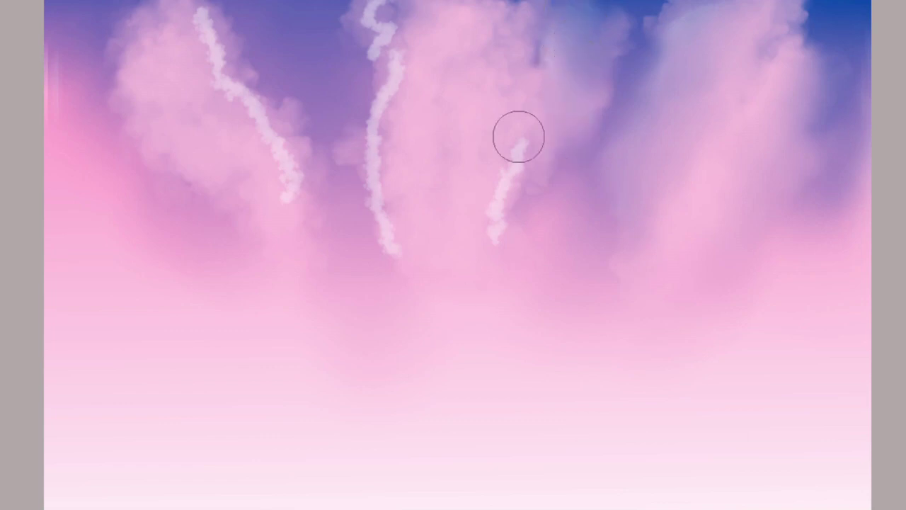
{"action": "mouse_move", "coordinate": [518, 134]}
{"action": "left_mouse_down"}
{"action": "mouse_move", "coordinate": [518, 210]}
{"action": "mouse_move", "coordinate": [518, 130]}
{"action": "left_mouse_up"}
{"action": "mouse_move", "coordinate": [404, 81]}
{"action": "left_mouse_down"}
{"action": "mouse_move", "coordinate": [420, 9]}
{"action": "mouse_move", "coordinate": [417, 92]}
{"action": "left_mouse_up"}
{"action": "left_click_drag", "start_coordinate": [391, 4], "coordinate": [383, 210]}
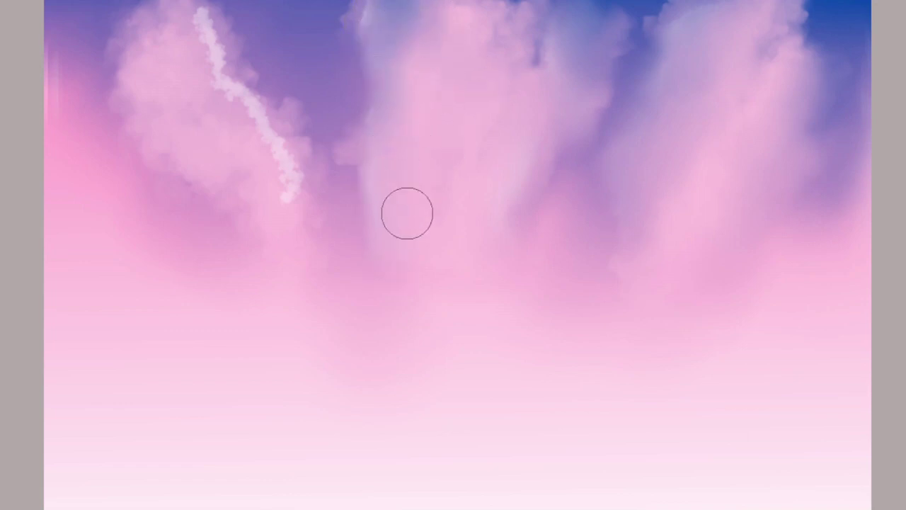
{"action": "mouse_move", "coordinate": [216, 19]}
{"action": "left_mouse_down"}
{"action": "mouse_move", "coordinate": [219, 66]}
{"action": "mouse_move", "coordinate": [328, 177]}
{"action": "mouse_move", "coordinate": [263, 121]}
{"action": "mouse_move", "coordinate": [251, 99]}
{"action": "mouse_move", "coordinate": [269, 185]}
{"action": "mouse_move", "coordinate": [208, 32]}
{"action": "mouse_move", "coordinate": [186, 20]}
{"action": "mouse_move", "coordinate": [225, 120]}
{"action": "left_mouse_up"}
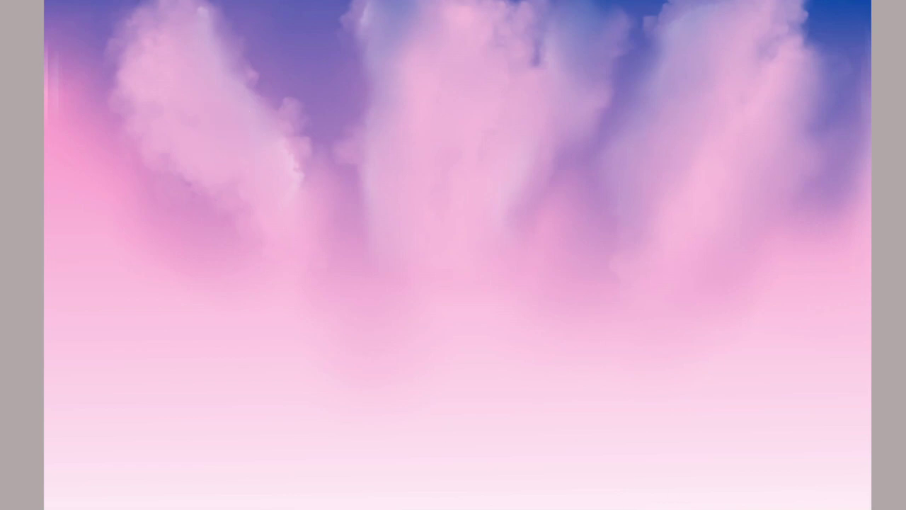
{"action": "mouse_move", "coordinate": [20, 259]}
{"action": "left_mouse_down"}
{"action": "mouse_move", "coordinate": [53, 283]}
{"action": "mouse_move", "coordinate": [60, 264]}
{"action": "mouse_move", "coordinate": [222, 334]}
{"action": "left_mouse_up"}
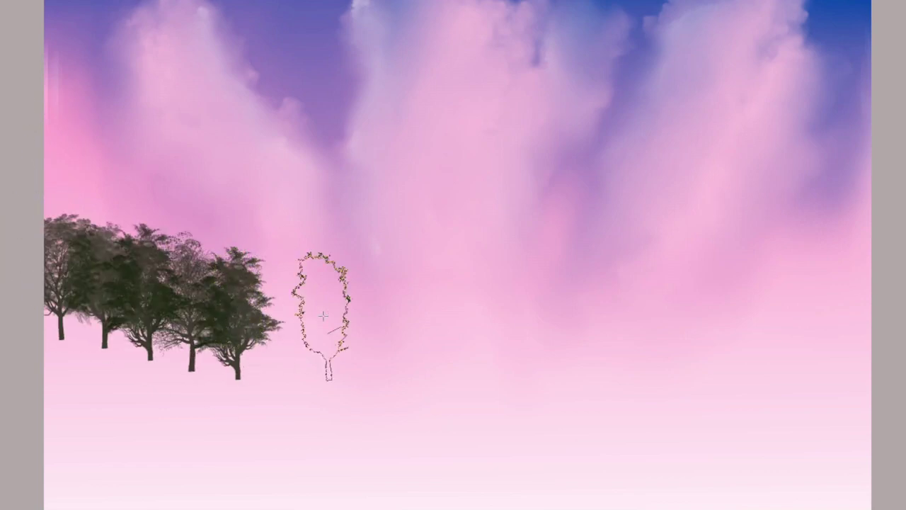
Paint a row of dark trees across the canvas middle, continuing to the right edge
{"action": "mouse_move", "coordinate": [324, 315]}
{"action": "left_mouse_down"}
{"action": "mouse_move", "coordinate": [372, 305]}
{"action": "mouse_move", "coordinate": [546, 305]}
{"action": "mouse_move", "coordinate": [641, 340]}
{"action": "mouse_move", "coordinate": [735, 346]}
{"action": "left_mouse_up"}
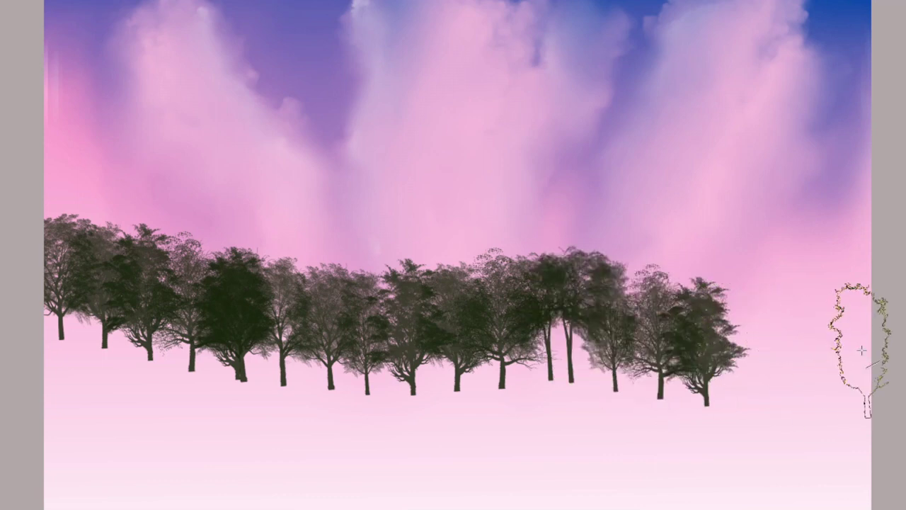
{"action": "left_click_drag", "start_coordinate": [862, 350], "coordinate": [880, 333]}
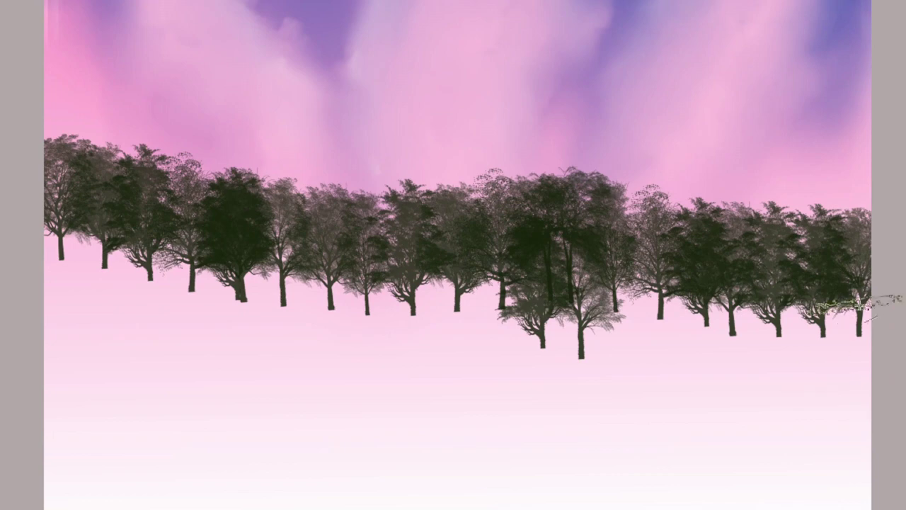
Dab a green grass patch below the trees at the right, spreading it leftward
{"action": "left_click_drag", "start_coordinate": [853, 453], "coordinate": [828, 445]}
{"action": "left_click", "coordinate": [825, 298]}
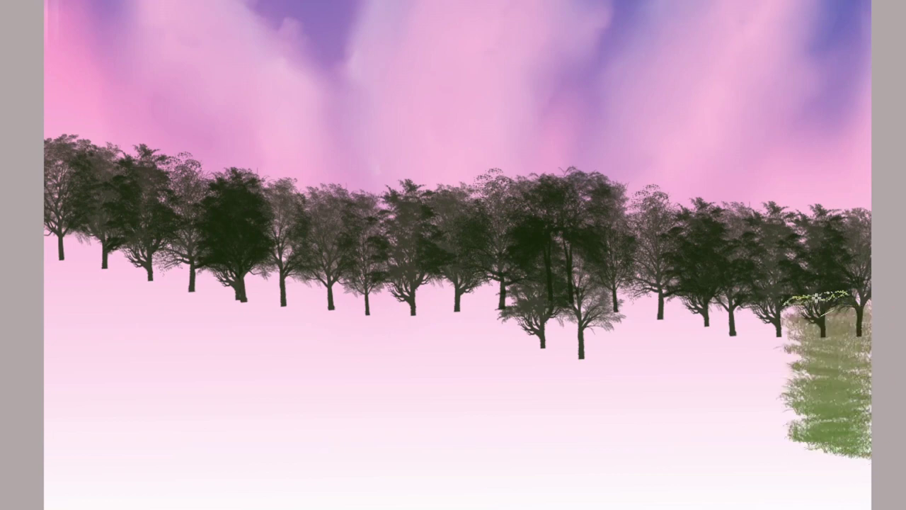
{"action": "left_click", "coordinate": [790, 297]}
{"action": "left_click", "coordinate": [776, 297]}
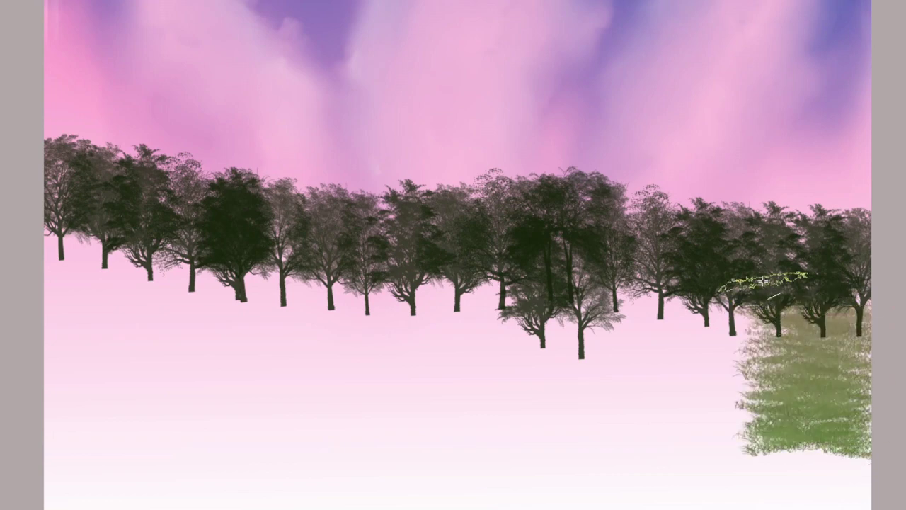
{"action": "left_click", "coordinate": [744, 301]}
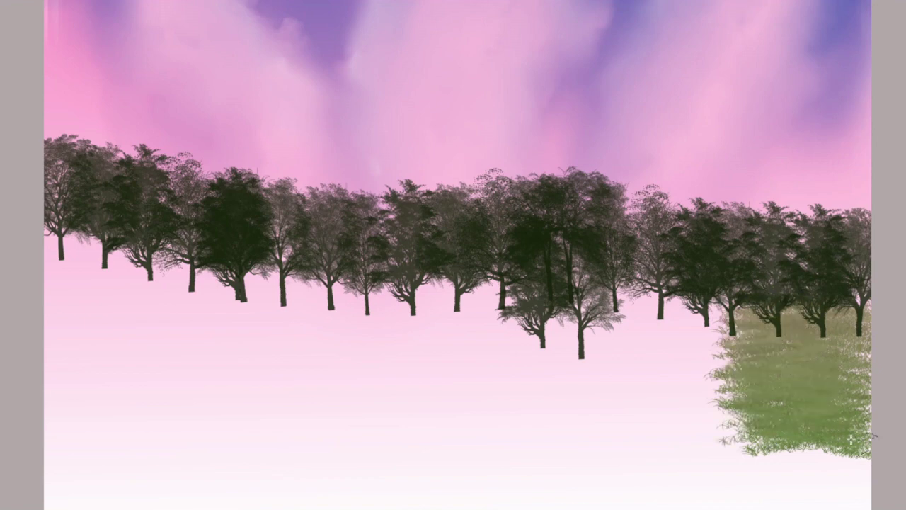
{"action": "left_click_drag", "start_coordinate": [712, 443], "coordinate": [761, 442]}
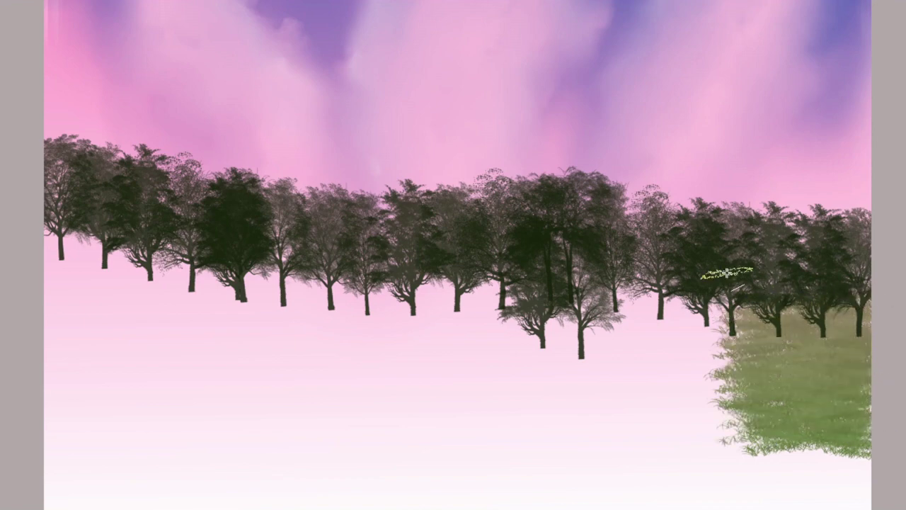
{"action": "left_click", "coordinate": [726, 358]}
{"action": "left_click", "coordinate": [706, 363]}
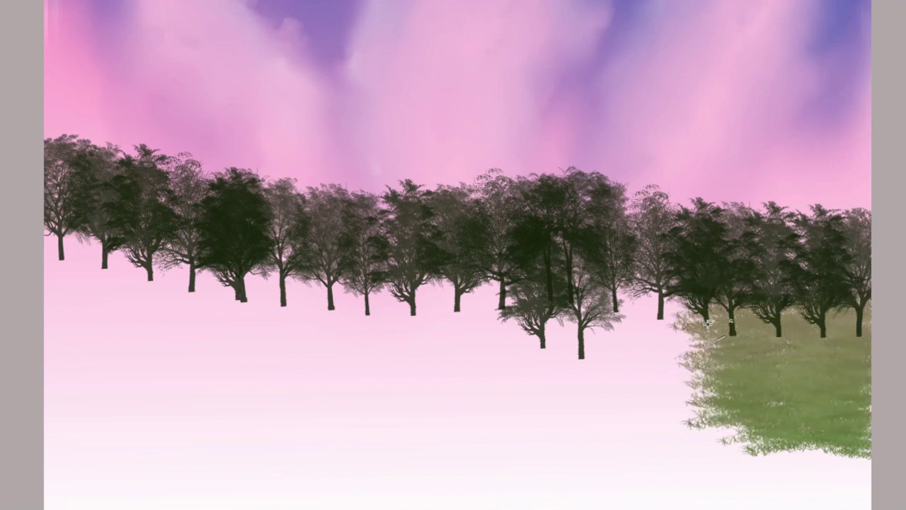
{"action": "left_click", "coordinate": [704, 376]}
{"action": "left_click", "coordinate": [688, 368]}
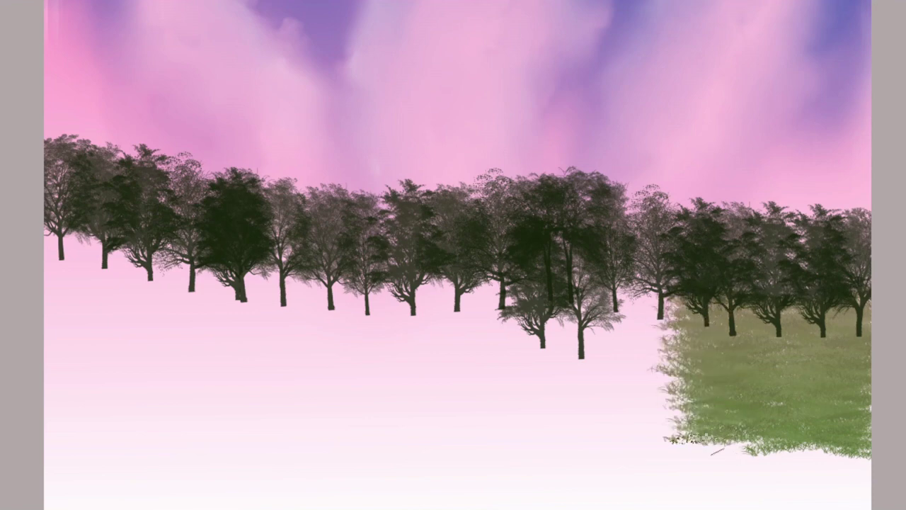
{"action": "left_click", "coordinate": [689, 418]}
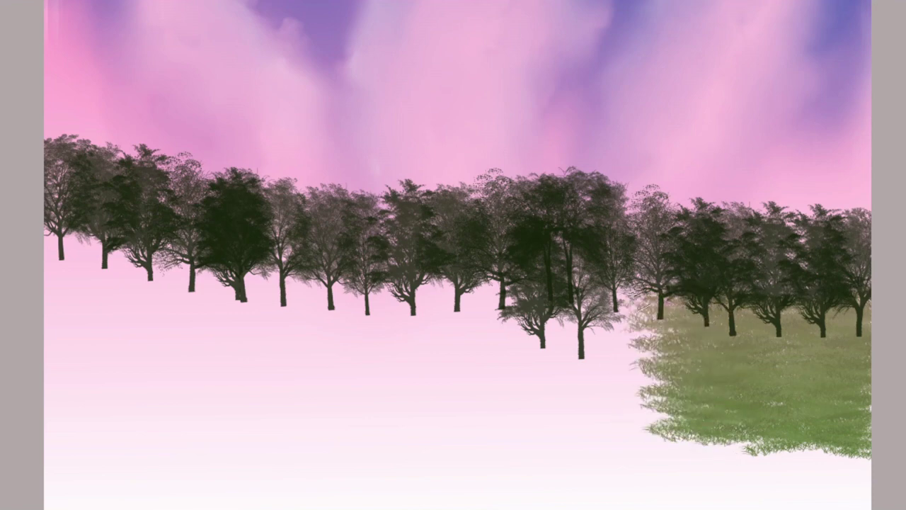
{"action": "left_click", "coordinate": [668, 404]}
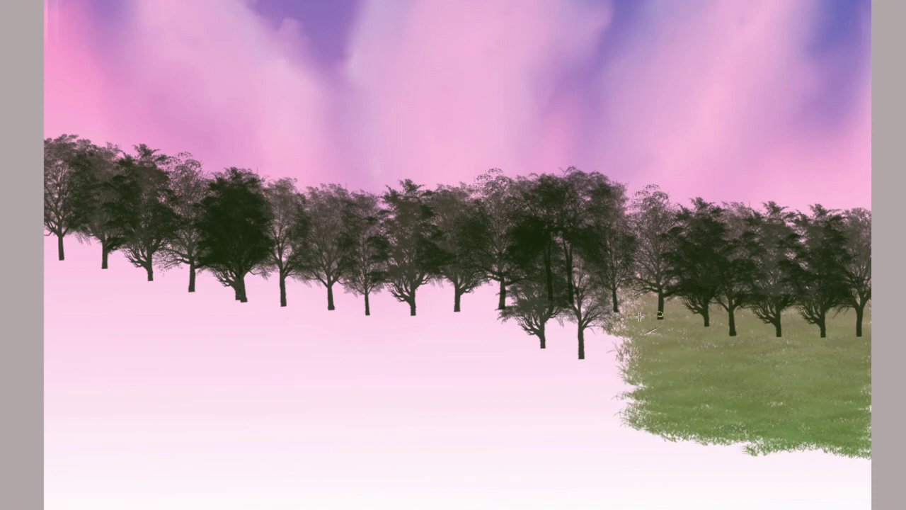
Extend the grass beneath the trees across the centre of the canvas
{"action": "left_click", "coordinate": [626, 333]}
{"action": "left_click", "coordinate": [624, 421]}
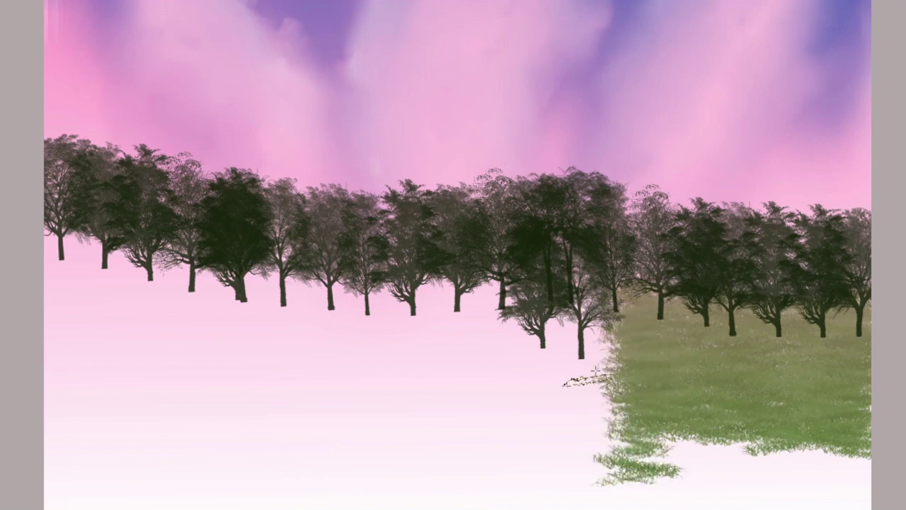
{"action": "left_click", "coordinate": [606, 384]}
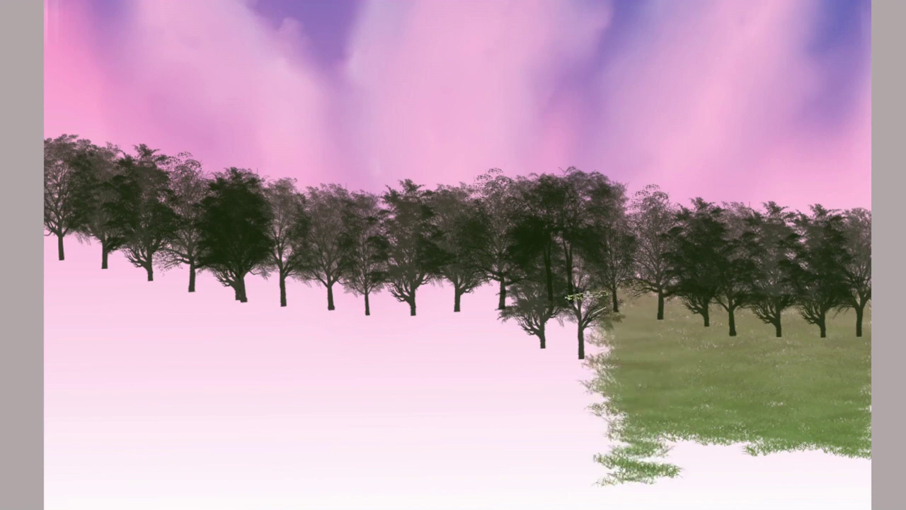
{"action": "left_click", "coordinate": [587, 379]}
{"action": "left_click", "coordinate": [562, 375]}
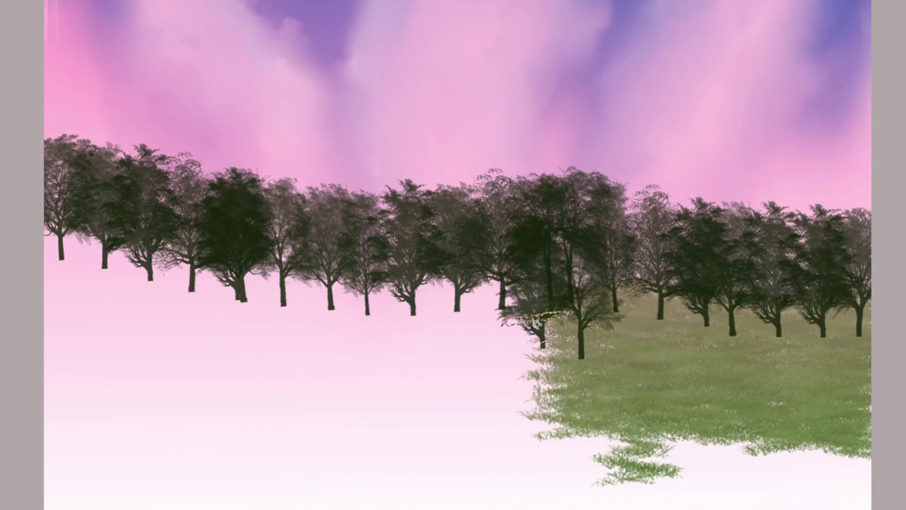
{"action": "left_click", "coordinate": [503, 386]}
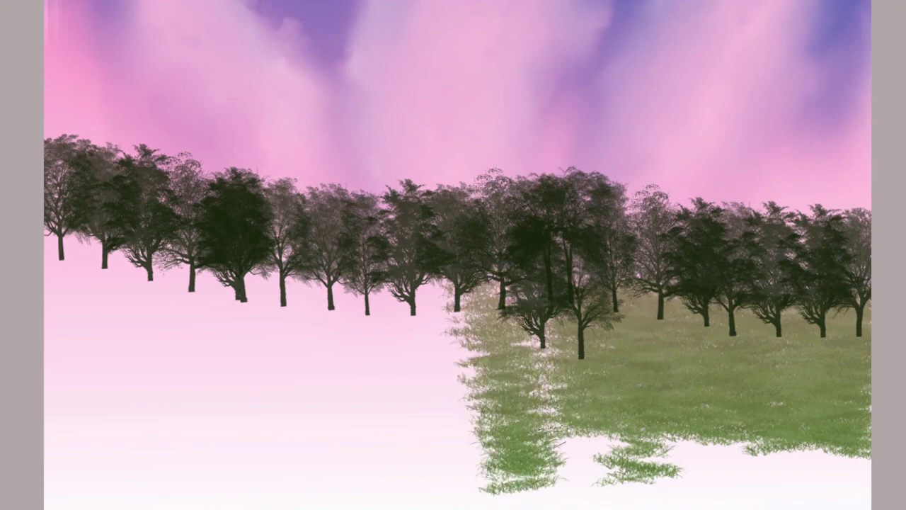
{"action": "left_click", "coordinate": [536, 376]}
{"action": "left_click", "coordinate": [602, 414]}
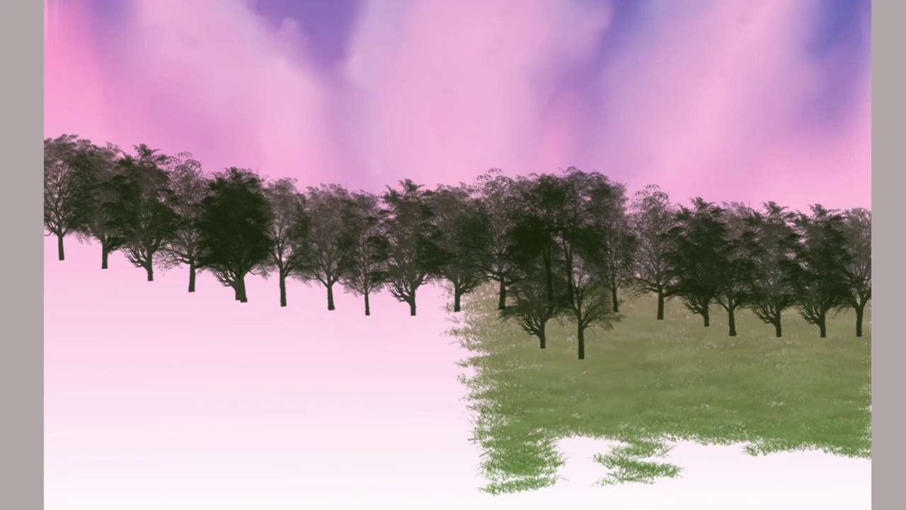
{"action": "left_click", "coordinate": [467, 357]}
{"action": "left_click", "coordinate": [424, 347]}
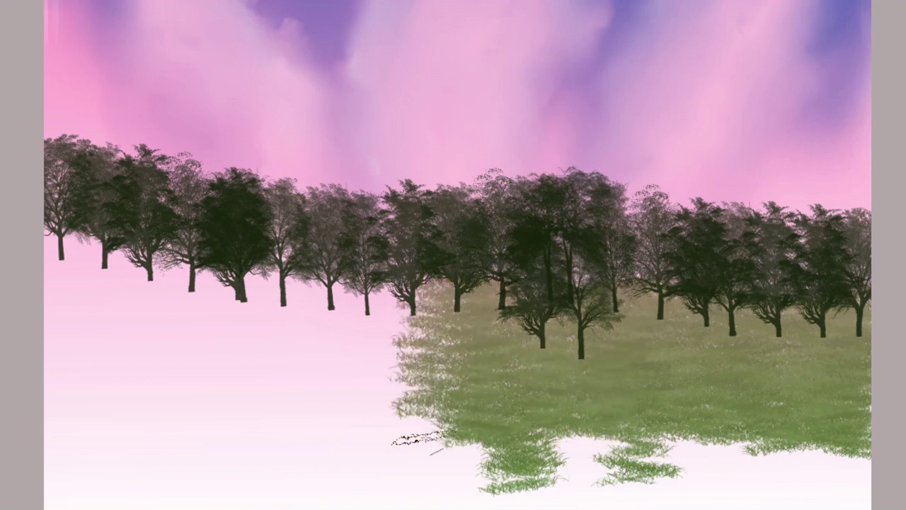
{"action": "left_click", "coordinate": [414, 375]}
{"action": "left_click", "coordinate": [429, 325]}
{"action": "left_click", "coordinate": [429, 370]}
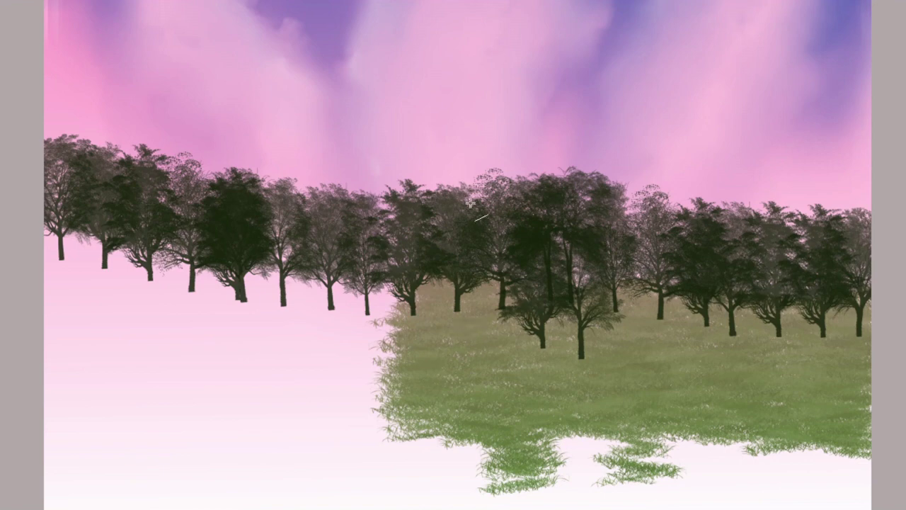
Push the meadow further left along the tree line
{"action": "left_click", "coordinate": [369, 285]}
{"action": "left_click", "coordinate": [369, 286]}
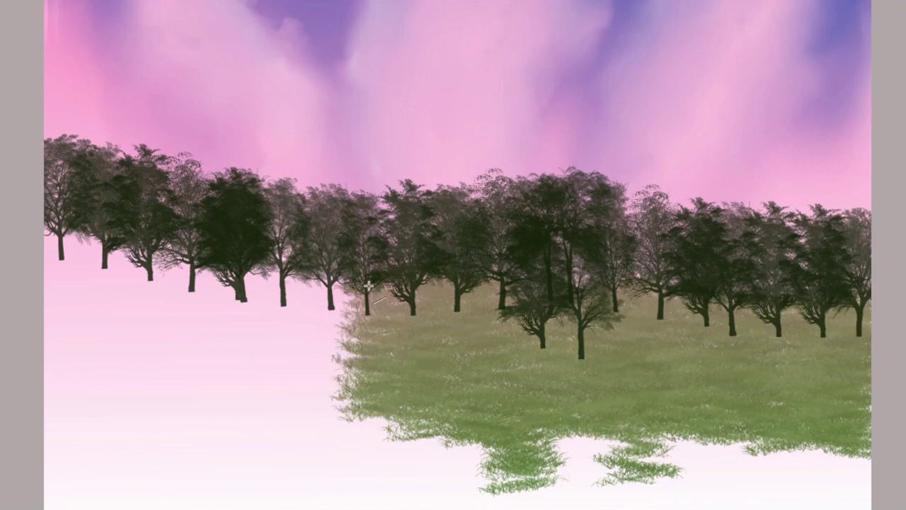
{"action": "left_click", "coordinate": [341, 349]}
{"action": "left_click", "coordinate": [311, 328]}
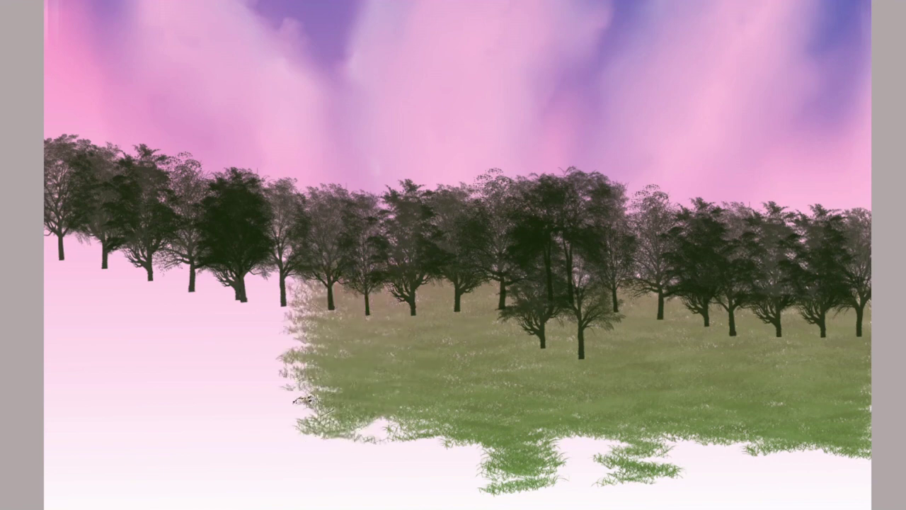
{"action": "left_click", "coordinate": [305, 347]}
{"action": "left_click", "coordinate": [281, 321]}
{"action": "left_click", "coordinate": [277, 345]}
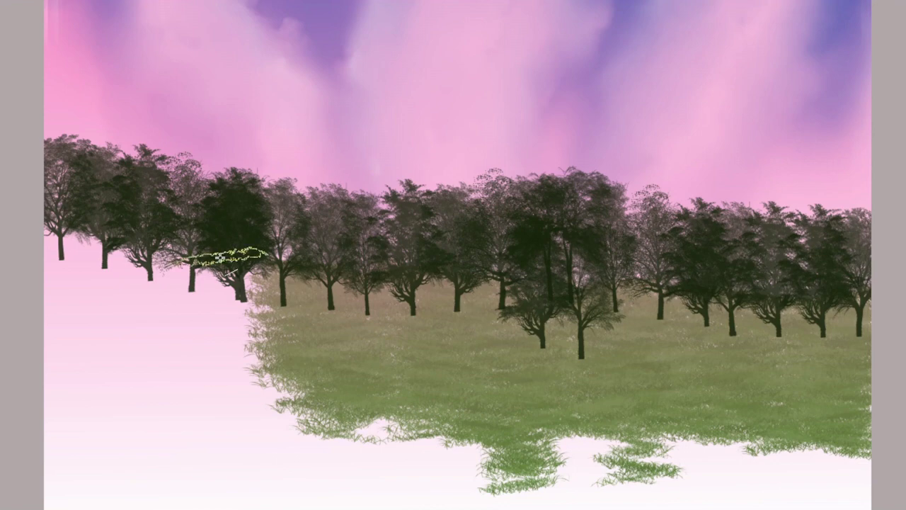
Stroke dense grass strips on the left, carrying the meadow to the canvas's left edge
{"action": "left_click_drag", "start_coordinate": [227, 259], "coordinate": [226, 446]}
{"action": "left_click_drag", "start_coordinate": [265, 415], "coordinate": [234, 283]}
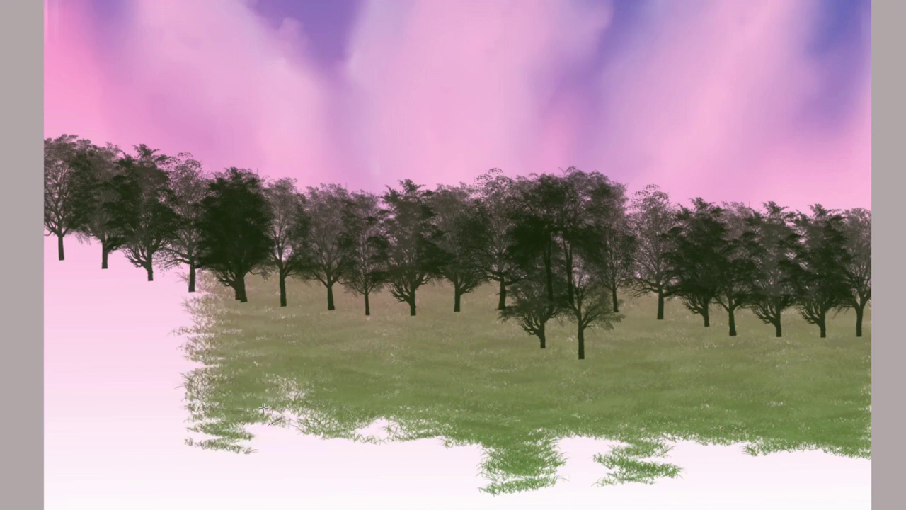
{"action": "mouse_move", "coordinate": [194, 249]}
{"action": "left_mouse_down"}
{"action": "mouse_move", "coordinate": [152, 432]}
{"action": "mouse_move", "coordinate": [202, 262]}
{"action": "mouse_move", "coordinate": [170, 326]}
{"action": "mouse_move", "coordinate": [161, 237]}
{"action": "mouse_move", "coordinate": [134, 389]}
{"action": "left_mouse_up"}
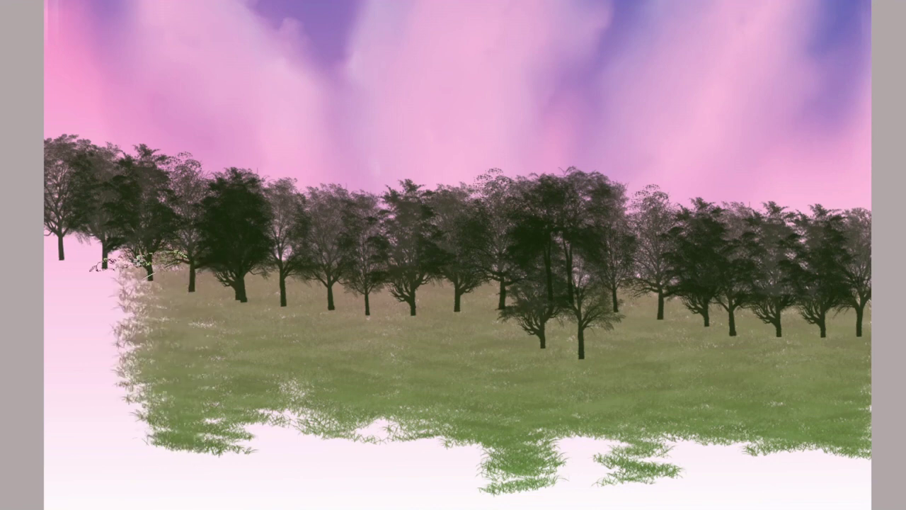
{"action": "left_click_drag", "start_coordinate": [155, 262], "coordinate": [106, 417]}
{"action": "left_click_drag", "start_coordinate": [85, 354], "coordinate": [71, 418]}
{"action": "left_click_drag", "start_coordinate": [78, 241], "coordinate": [70, 397]}
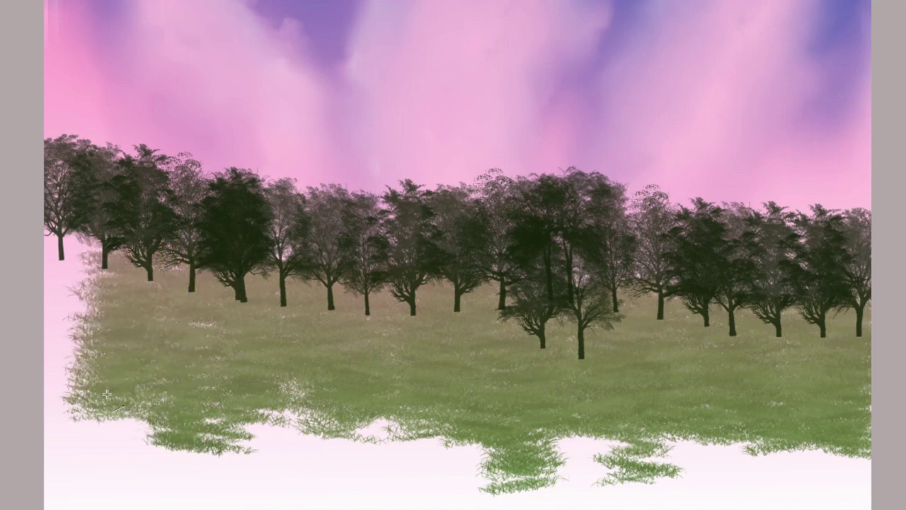
{"action": "mouse_move", "coordinate": [64, 439]}
{"action": "left_mouse_down"}
{"action": "mouse_move", "coordinate": [94, 243]}
{"action": "mouse_move", "coordinate": [60, 400]}
{"action": "mouse_move", "coordinate": [63, 227]}
{"action": "left_mouse_up"}
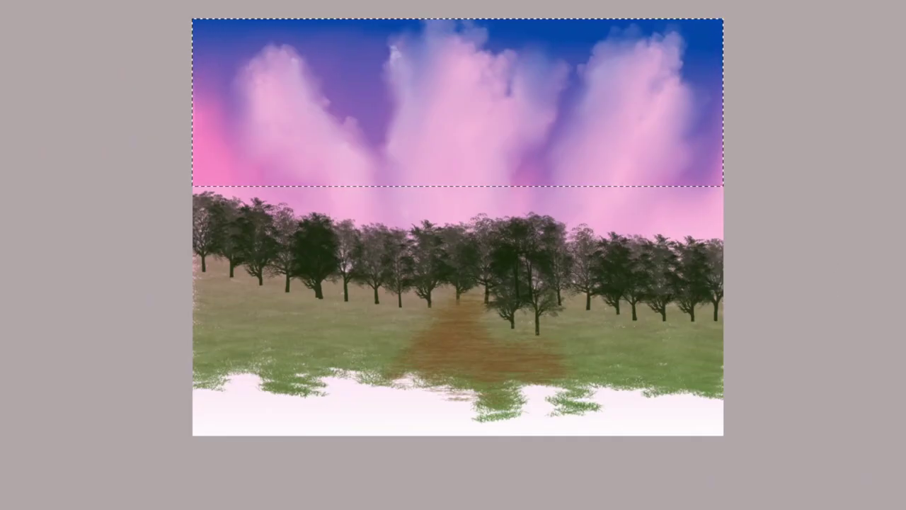
Flip the copied sky into a reflection at the canvas bottom, then touch up the pink band
{"action": "key", "text": "ctrl+t"}
{"action": "left_click_drag", "start_coordinate": [455, 17], "coordinate": [445, 433]}
{"action": "mouse_move", "coordinate": [443, 254]}
{"action": "left_mouse_down"}
{"action": "mouse_move", "coordinate": [444, 300]}
{"action": "mouse_move", "coordinate": [444, 269]}
{"action": "left_mouse_up"}
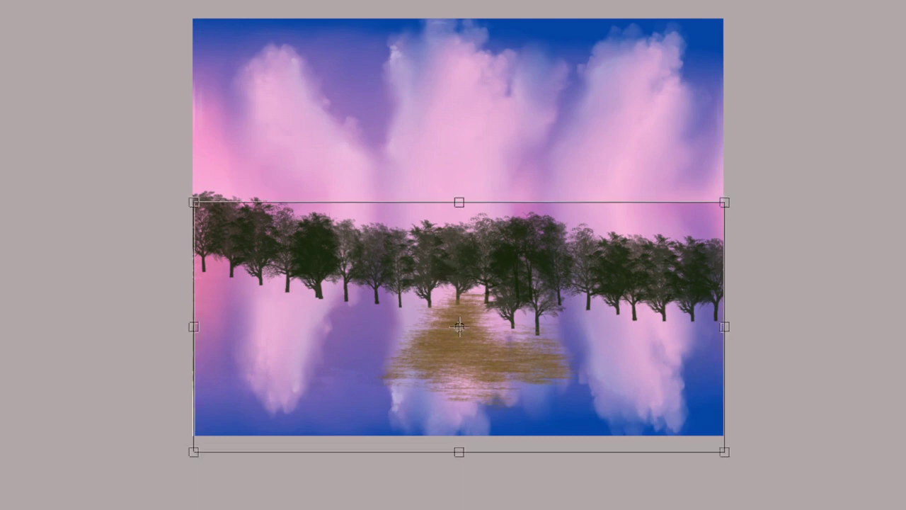
{"action": "key", "text": "Return"}
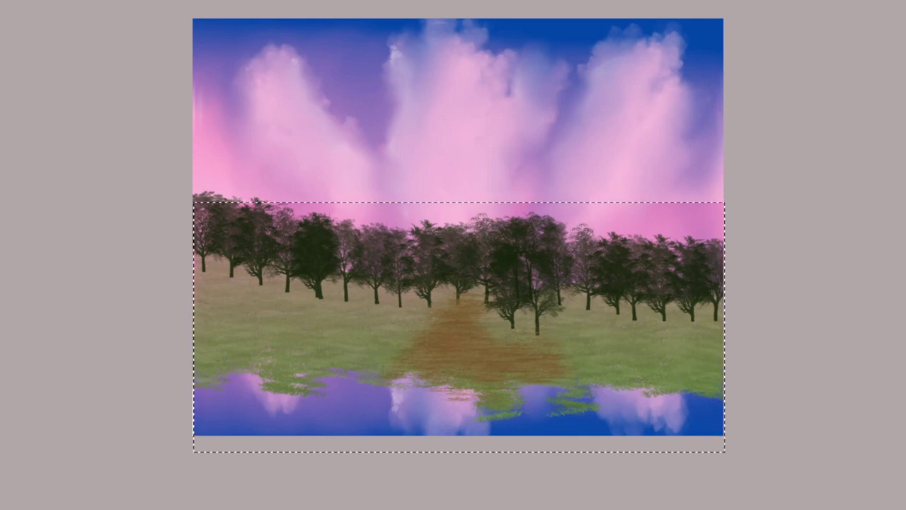
{"action": "left_click_drag", "start_coordinate": [233, 205], "coordinate": [697, 216]}
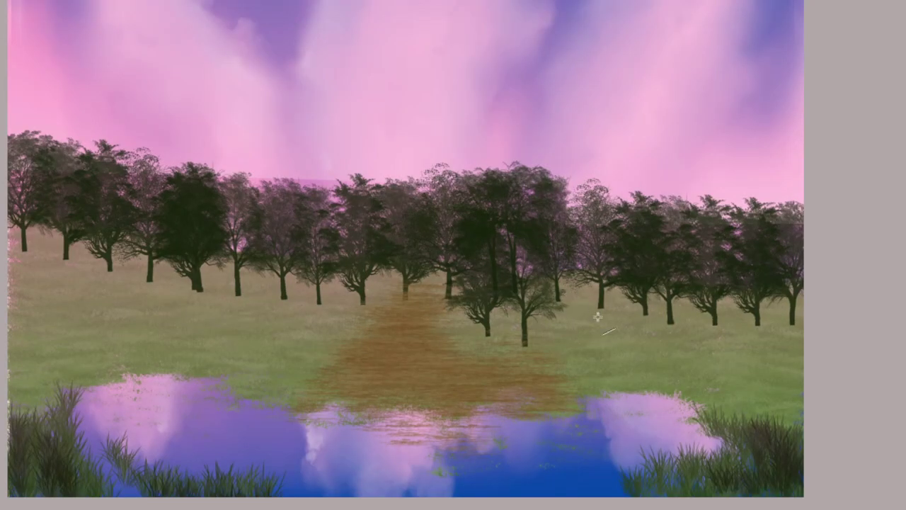
Paint purple flowers along the right tree row's base and a purplish bush under the central trees
{"action": "left_click_drag", "start_coordinate": [584, 311], "coordinate": [790, 331]}
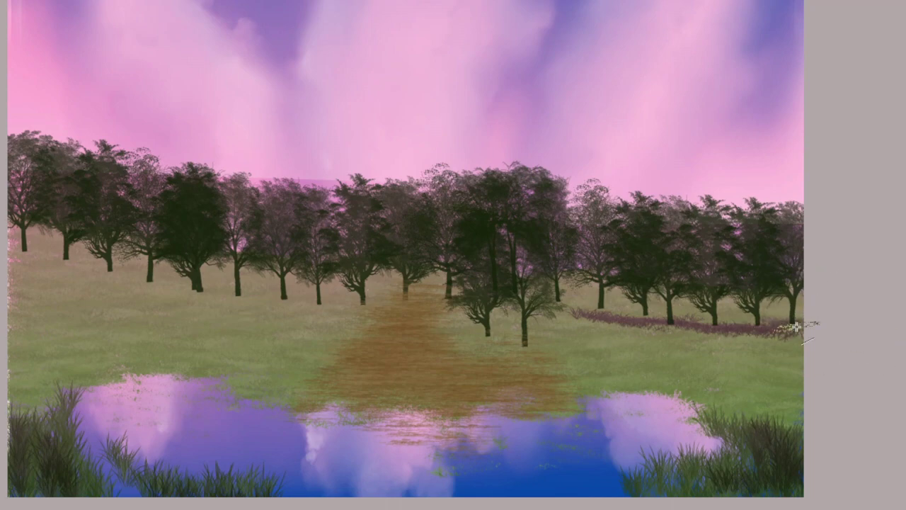
{"action": "left_click_drag", "start_coordinate": [800, 323], "coordinate": [765, 328]}
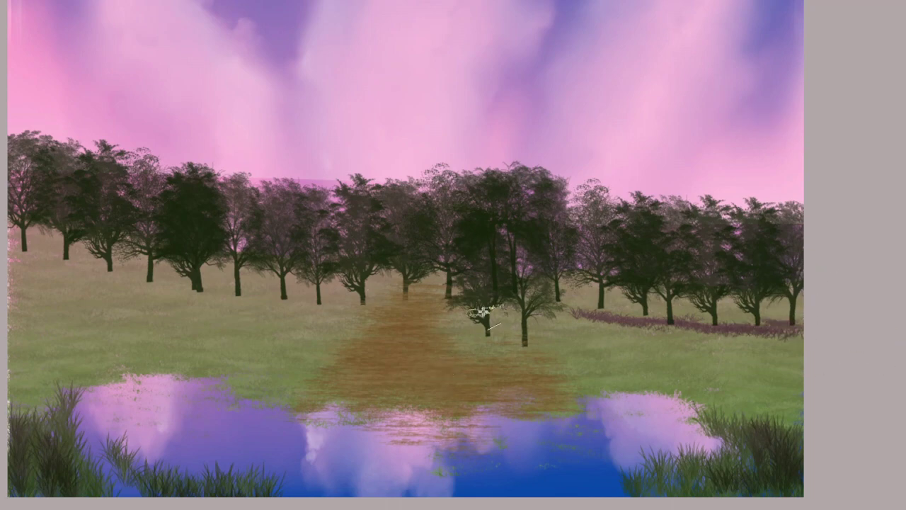
{"action": "mouse_move", "coordinate": [466, 339]}
{"action": "left_mouse_down"}
{"action": "mouse_move", "coordinate": [555, 349]}
{"action": "mouse_move", "coordinate": [460, 344]}
{"action": "left_mouse_up"}
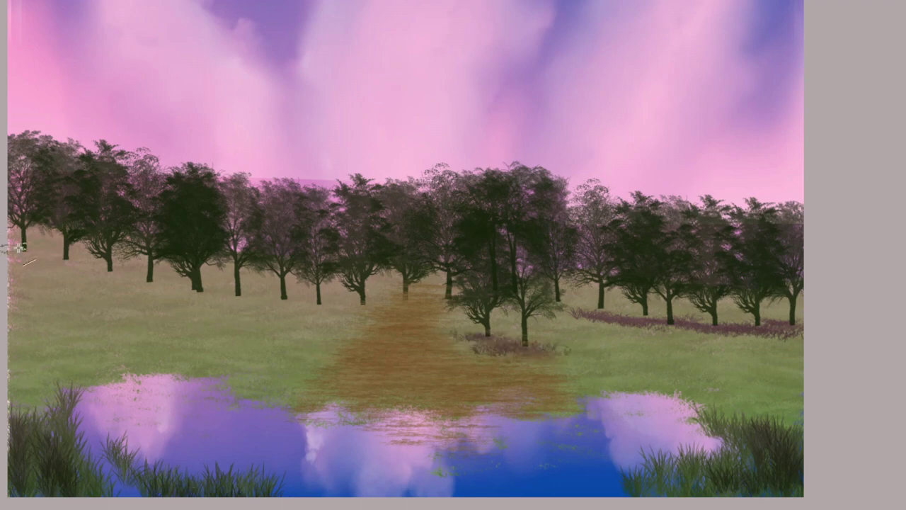
Add a broad purple flower band beneath the left trees, darken the path top, and widen the right band
{"action": "mouse_move", "coordinate": [14, 247]}
{"action": "left_mouse_down"}
{"action": "mouse_move", "coordinate": [174, 282]}
{"action": "mouse_move", "coordinate": [350, 304]}
{"action": "left_mouse_up"}
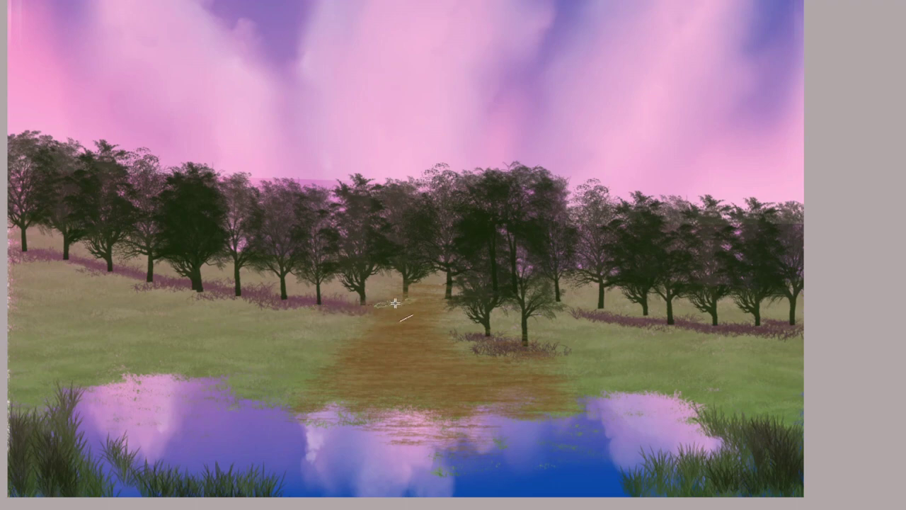
{"action": "left_click_drag", "start_coordinate": [402, 298], "coordinate": [377, 301]}
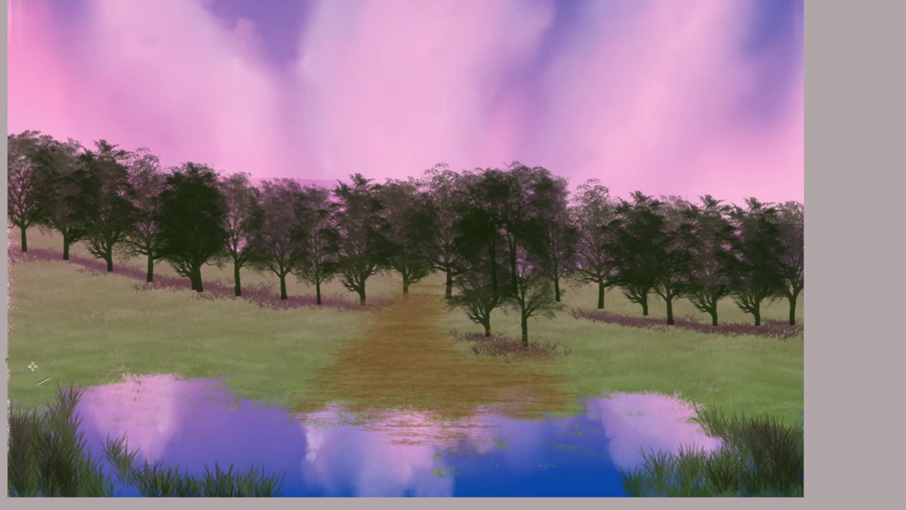
{"action": "mouse_move", "coordinate": [12, 260]}
{"action": "left_mouse_down"}
{"action": "mouse_move", "coordinate": [184, 256]}
{"action": "mouse_move", "coordinate": [237, 304]}
{"action": "mouse_move", "coordinate": [395, 309]}
{"action": "left_mouse_up"}
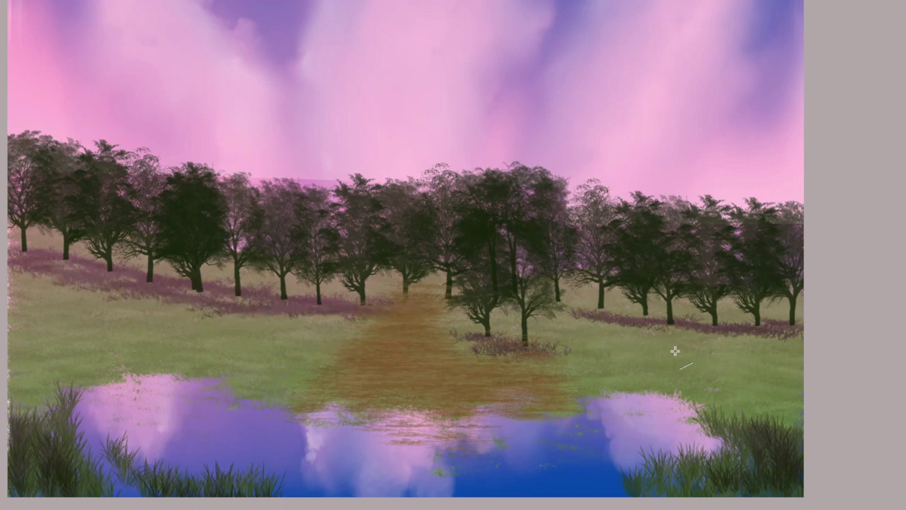
{"action": "left_click_drag", "start_coordinate": [551, 320], "coordinate": [802, 337]}
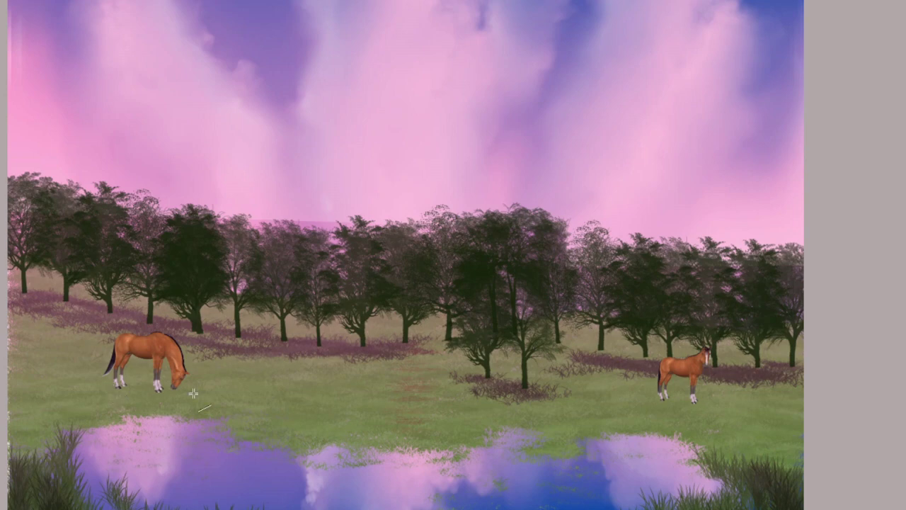
Paint a dark soft shadow stroke beneath the left horse and the right horse
{"action": "left_click_drag", "start_coordinate": [105, 387], "coordinate": [192, 390]}
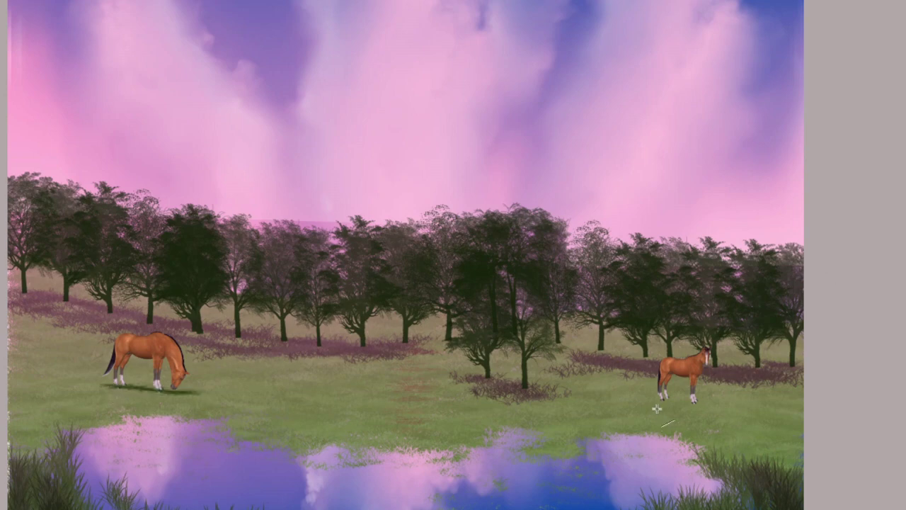
{"action": "left_click_drag", "start_coordinate": [655, 399], "coordinate": [712, 402]}
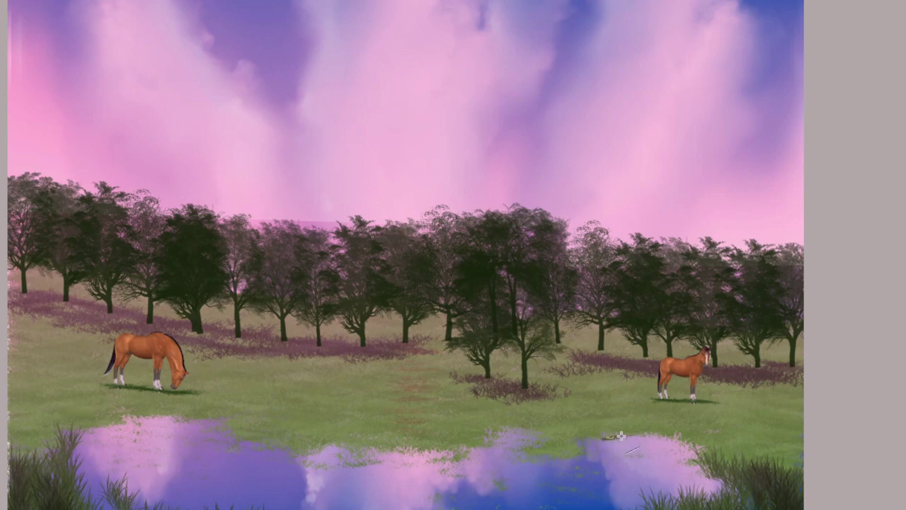
Stroke dark edge lines along the pond's upper shoreline, right to left, filling gaps
{"action": "left_click_drag", "start_coordinate": [595, 435], "coordinate": [648, 429]}
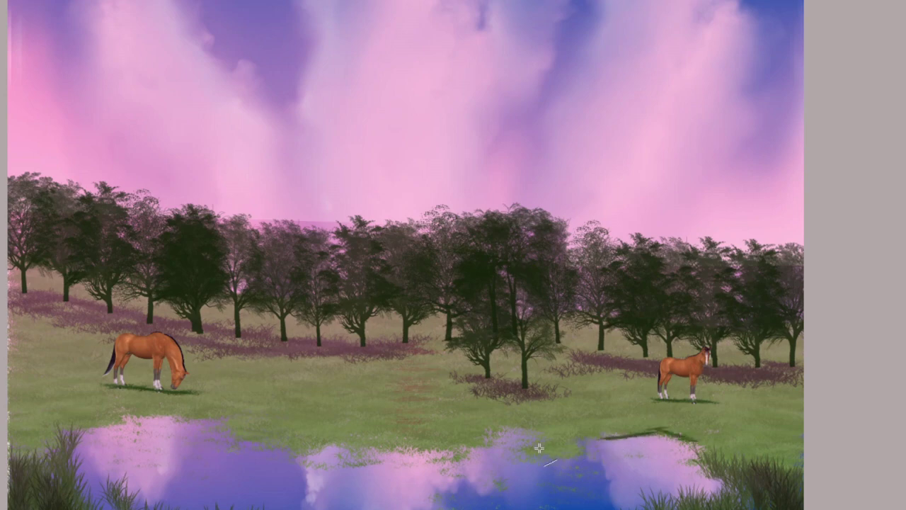
{"action": "left_click_drag", "start_coordinate": [524, 452], "coordinate": [591, 446]}
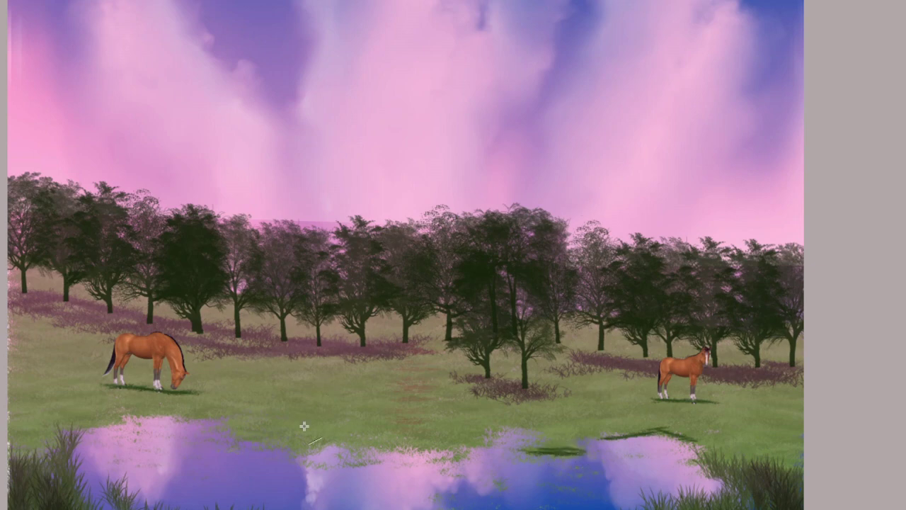
{"action": "left_click_drag", "start_coordinate": [327, 444], "coordinate": [478, 453]}
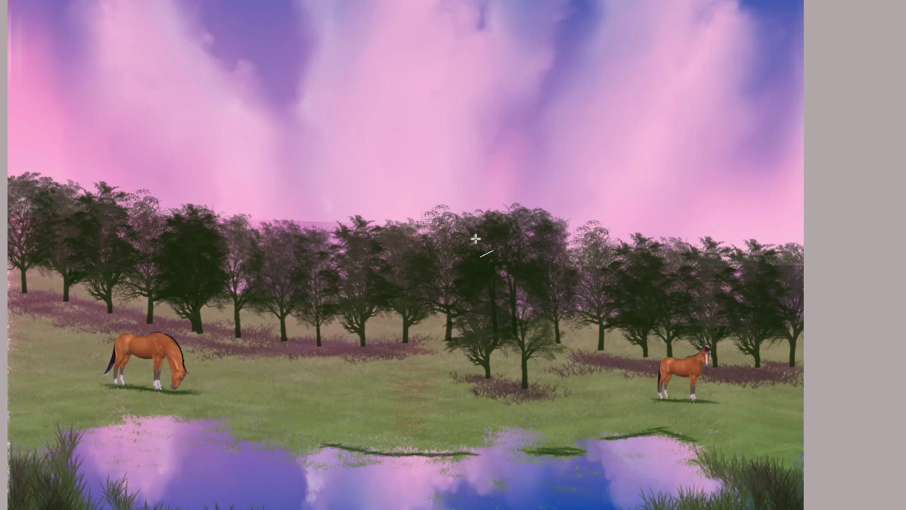
{"action": "left_click_drag", "start_coordinate": [82, 427], "coordinate": [126, 422]}
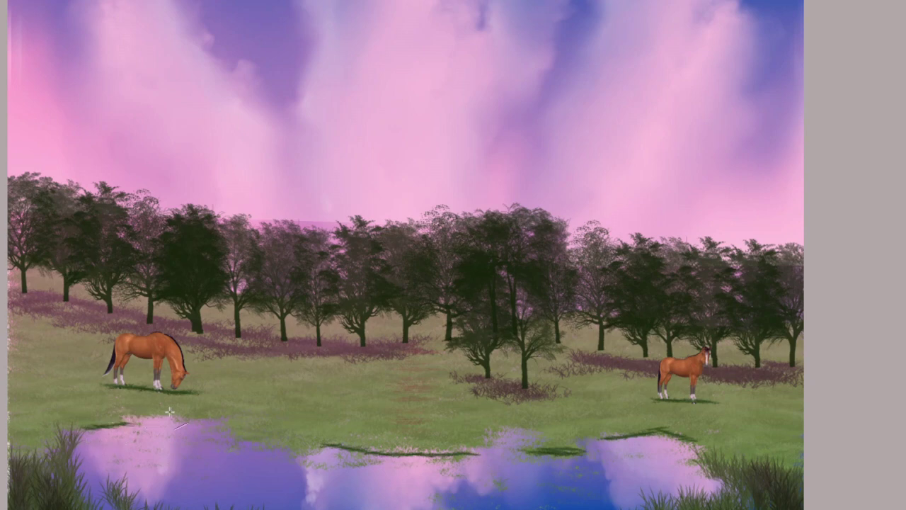
{"action": "mouse_move", "coordinate": [165, 412]}
{"action": "left_mouse_down"}
{"action": "mouse_move", "coordinate": [241, 426]}
{"action": "mouse_move", "coordinate": [289, 451]}
{"action": "left_mouse_up"}
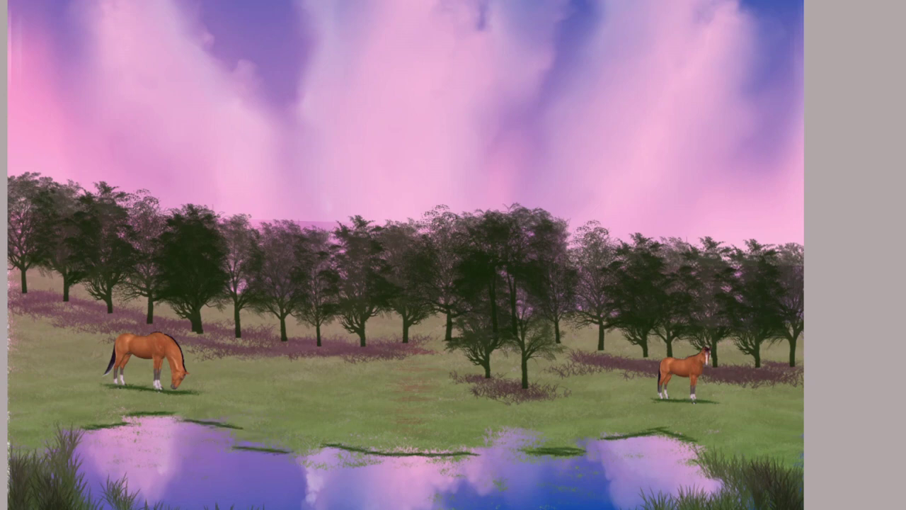
{"action": "left_click_drag", "start_coordinate": [540, 431], "coordinate": [494, 434]}
Add a grass tuft at the pond's middle edge and a clump on its right side
{"action": "left_click", "coordinate": [280, 449]}
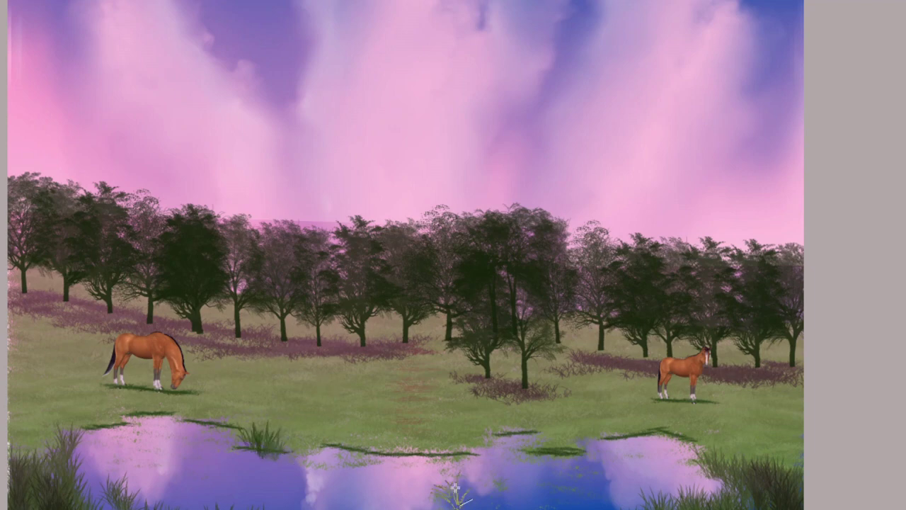
{"action": "left_click_drag", "start_coordinate": [542, 442], "coordinate": [577, 439]}
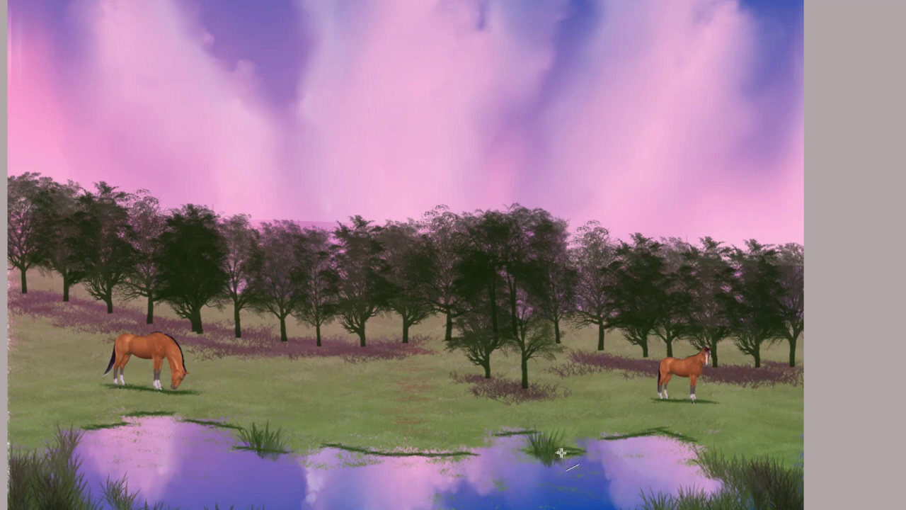